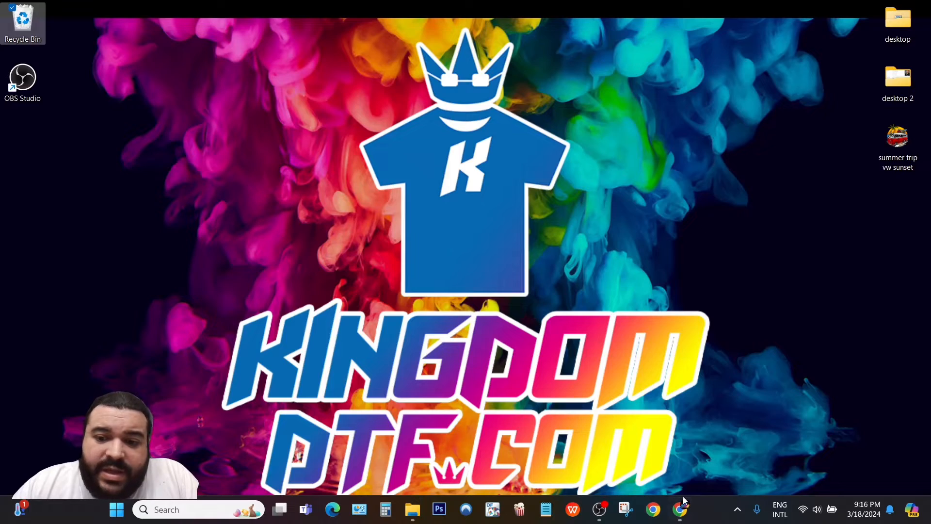
Bring up the Kingdom DTF site in Chrome and go to the DTF Software collection.
{"action": "left_click", "coordinate": [680, 508]}
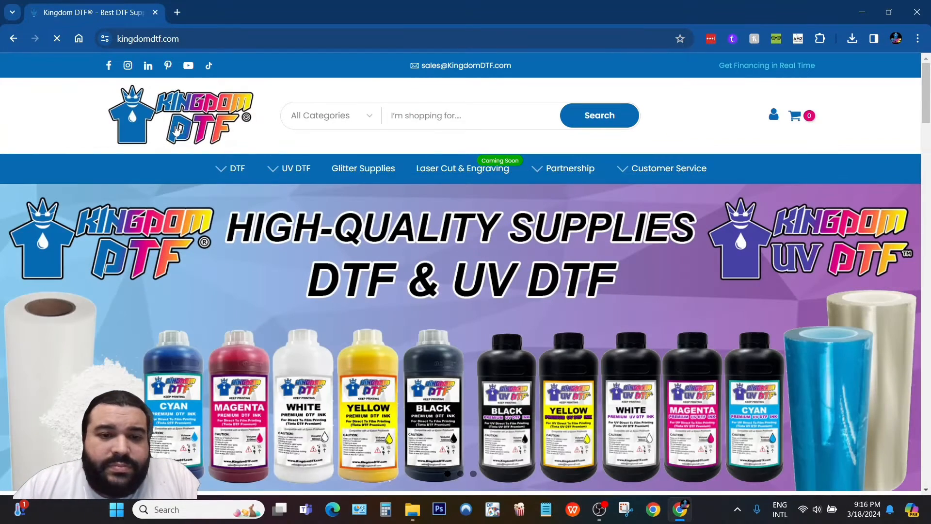
{"action": "left_click", "coordinate": [165, 128]}
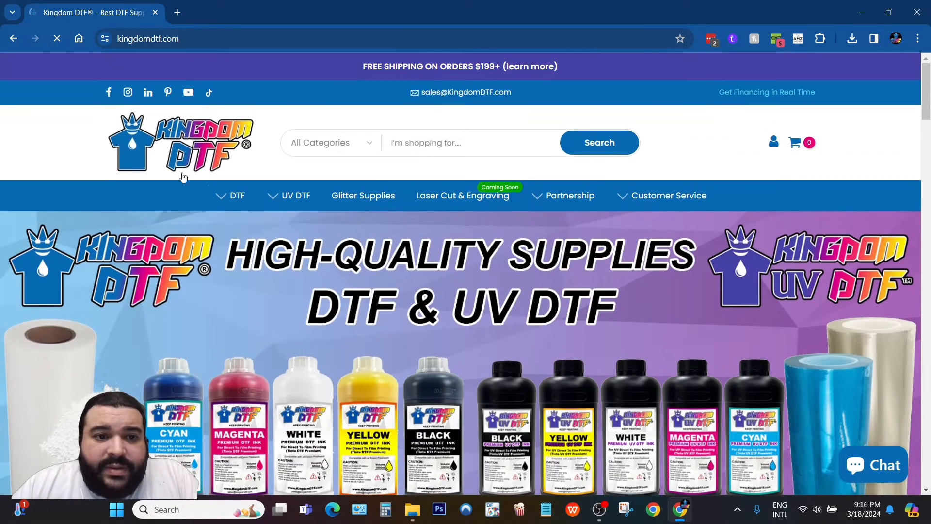
{"action": "left_click", "coordinate": [240, 199]}
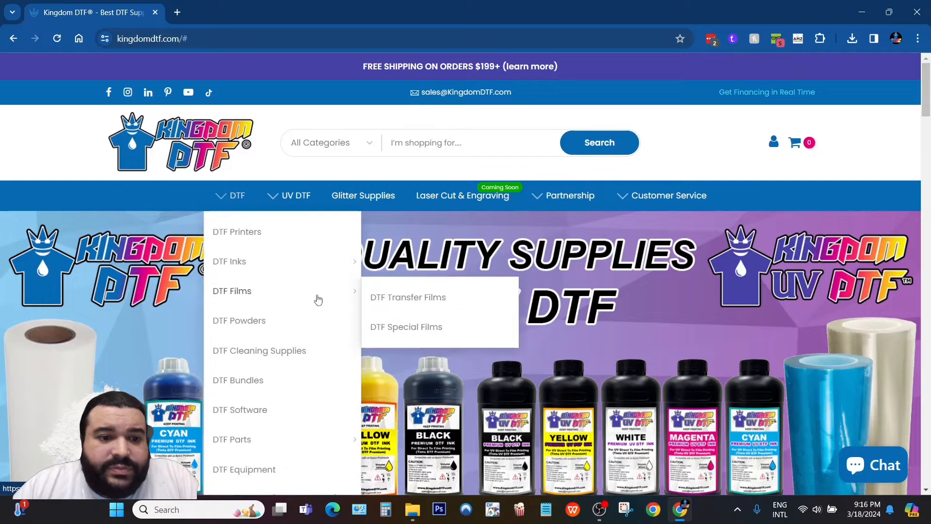
{"action": "left_click", "coordinate": [247, 412]}
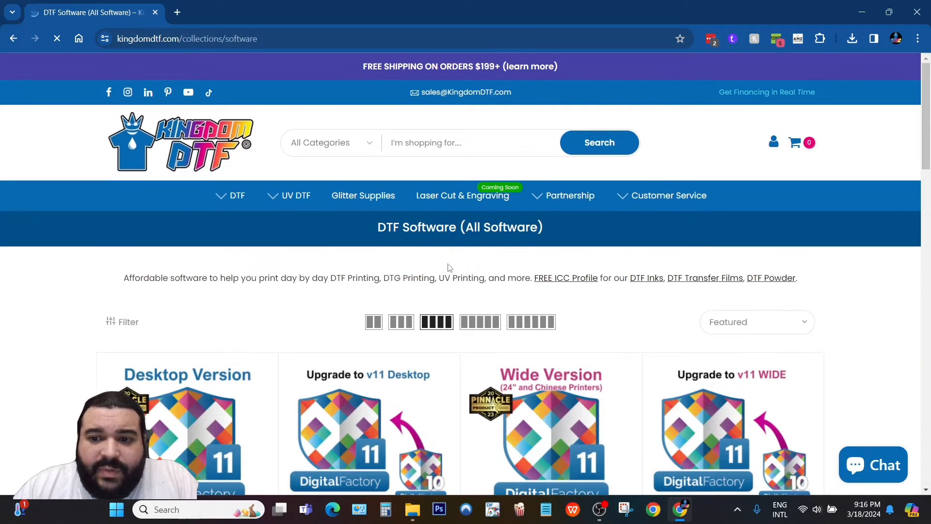
Open the free Cadlink Digital Factory 11 DTF (15 Days Trial) product page.
{"action": "scroll", "coordinate": [447, 267], "scroll_direction": "down", "scroll_amount": 7}
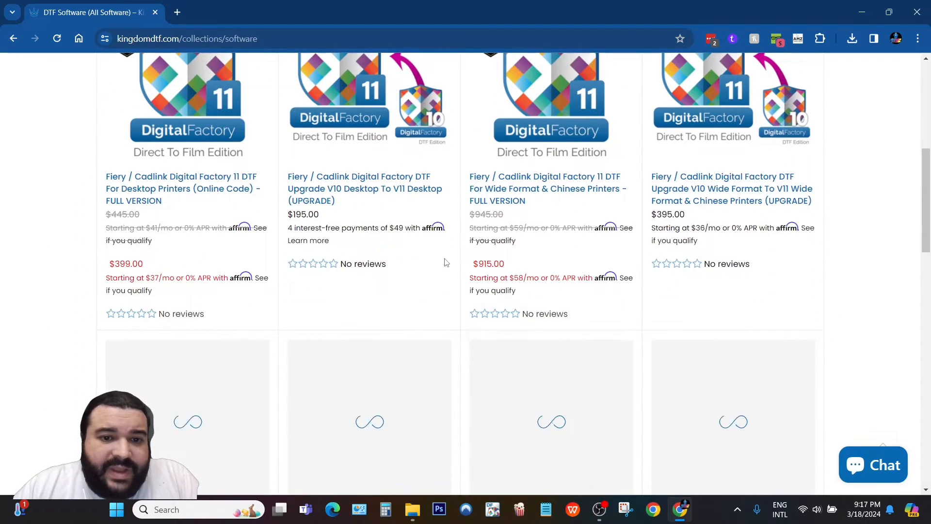
{"action": "scroll", "coordinate": [453, 262], "scroll_direction": "down", "scroll_amount": 3}
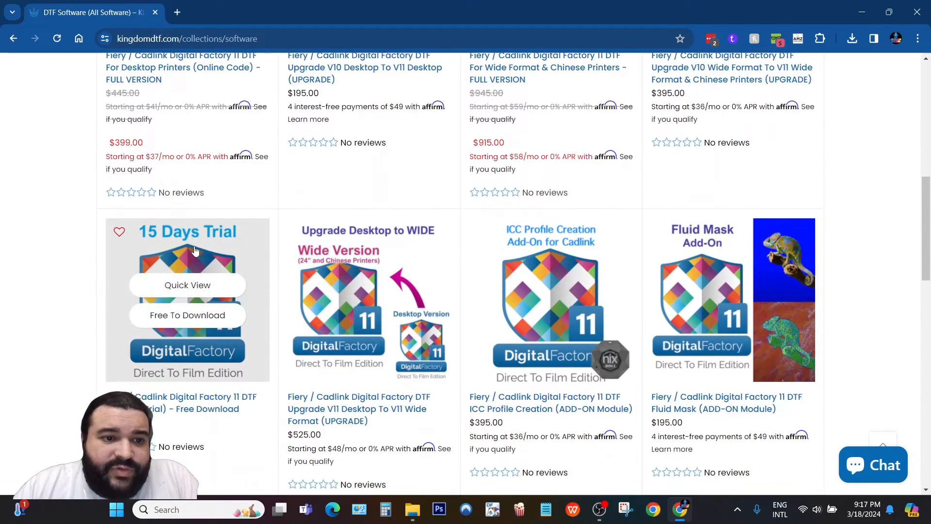
{"action": "left_click", "coordinate": [204, 249]}
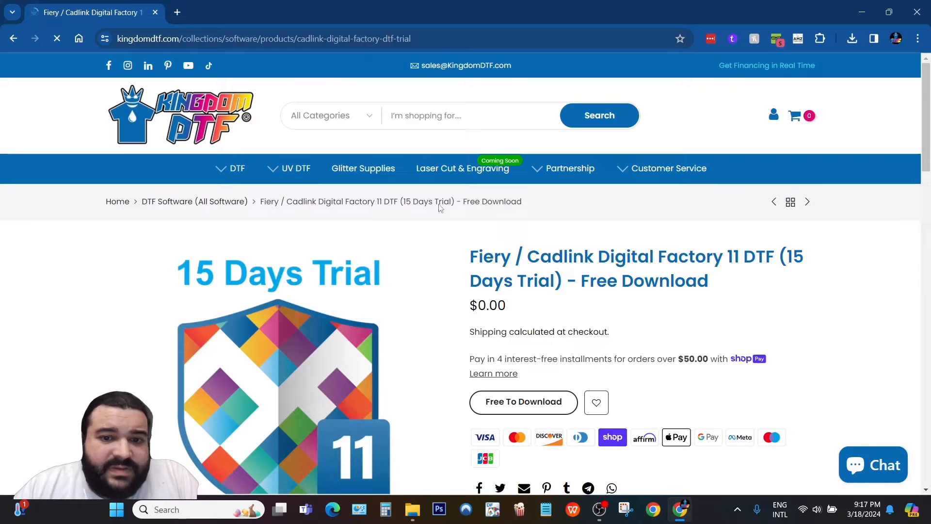
{"action": "scroll", "coordinate": [846, 278], "scroll_direction": "down", "scroll_amount": 2}
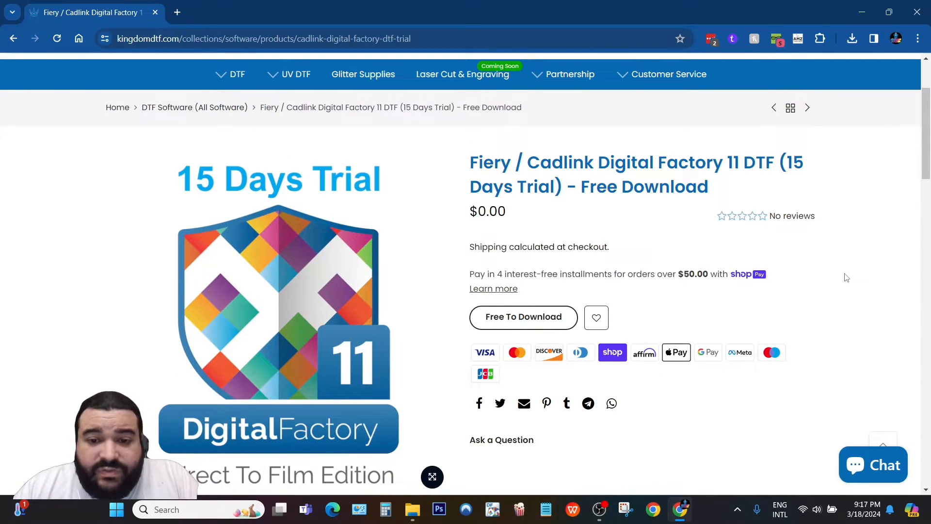
Download the free Digital Factory 11 DTF trial .exe, then go back to the DTF Software list.
{"action": "left_click", "coordinate": [501, 321]}
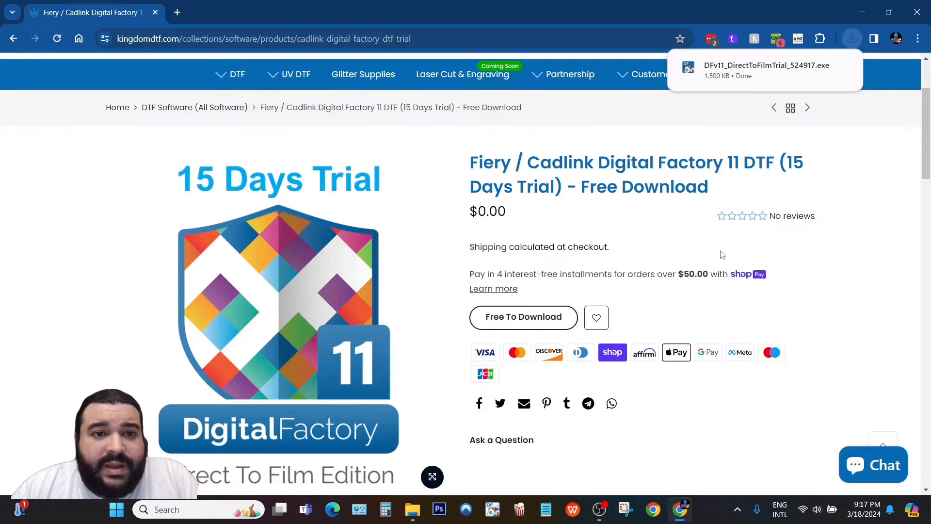
{"action": "left_click", "coordinate": [13, 38]}
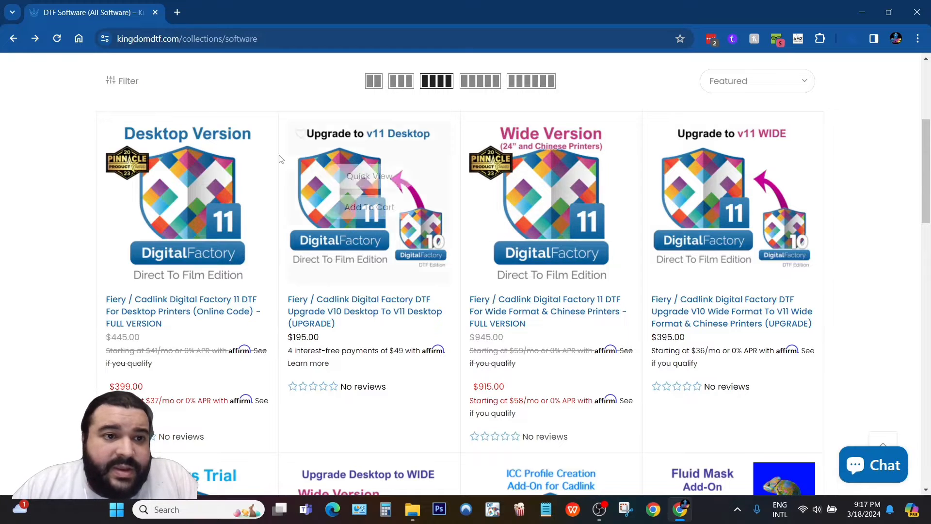
{"action": "mouse_move", "coordinate": [183, 137]}
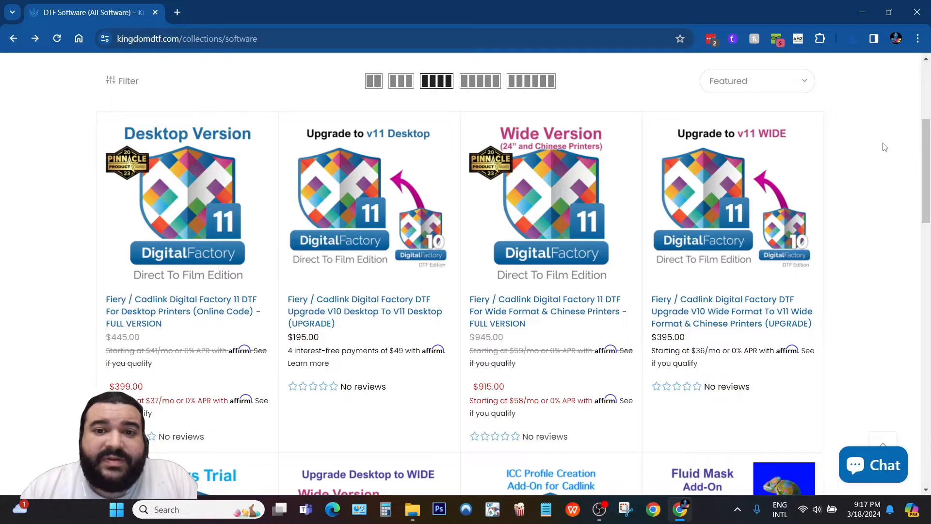
{"action": "mouse_move", "coordinate": [561, 208]}
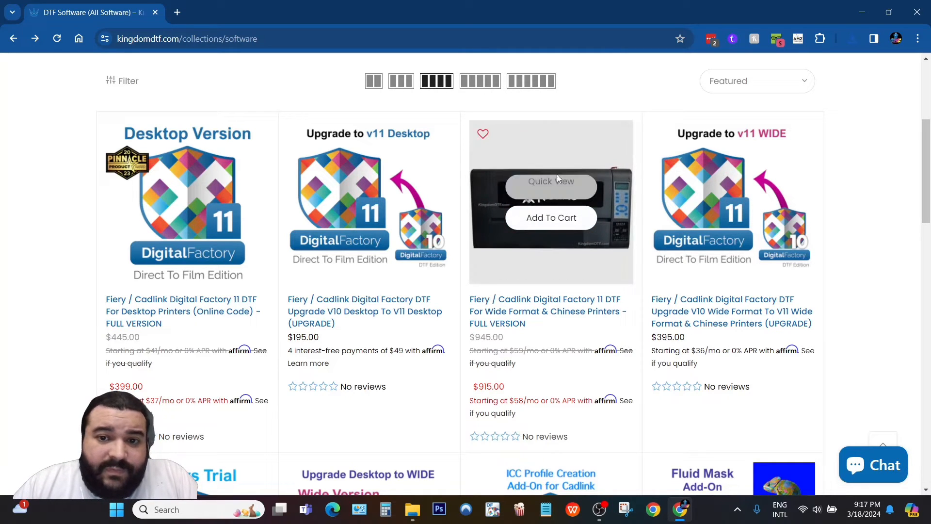
{"action": "left_click", "coordinate": [515, 309]}
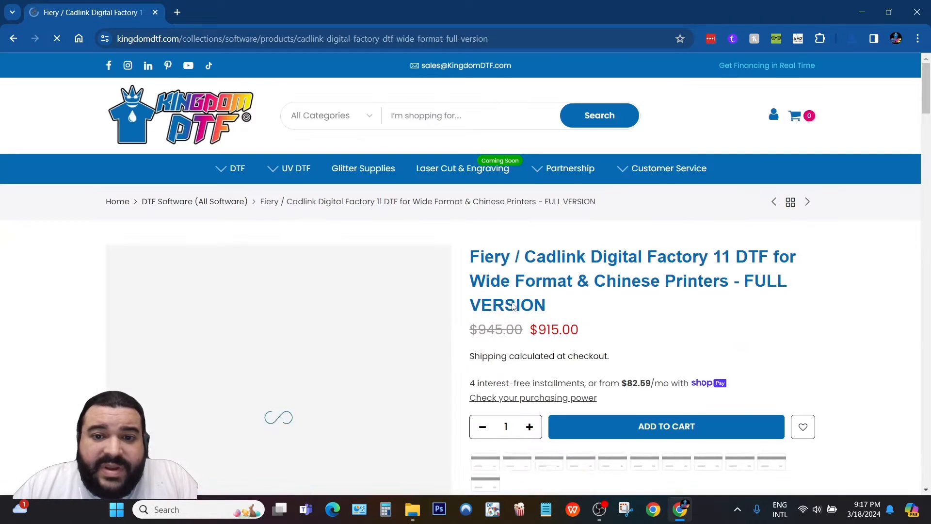
{"action": "scroll", "coordinate": [464, 250], "scroll_direction": "down", "scroll_amount": 7}
{"action": "scroll", "coordinate": [464, 251], "scroll_direction": "down", "scroll_amount": 15}
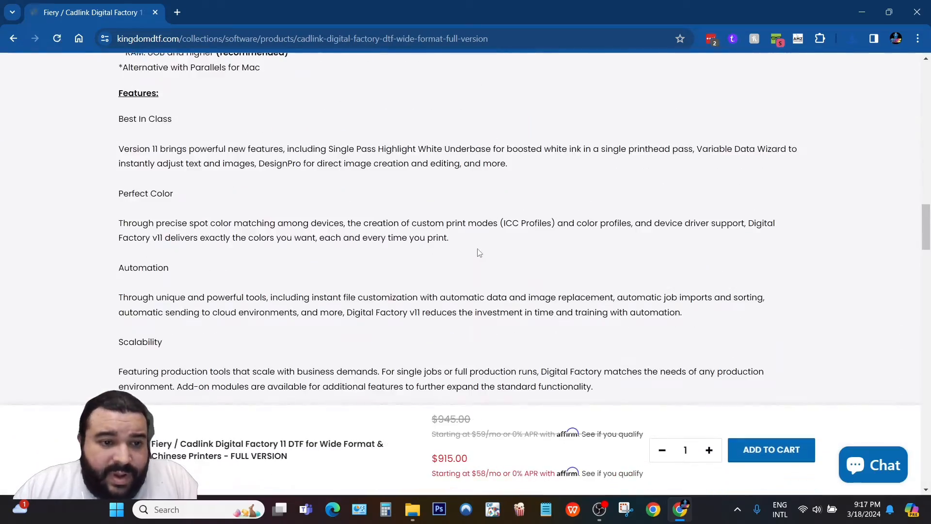
{"action": "scroll", "coordinate": [478, 251], "scroll_direction": "down", "scroll_amount": 9}
{"action": "scroll", "coordinate": [710, 287], "scroll_direction": "down", "scroll_amount": 10}
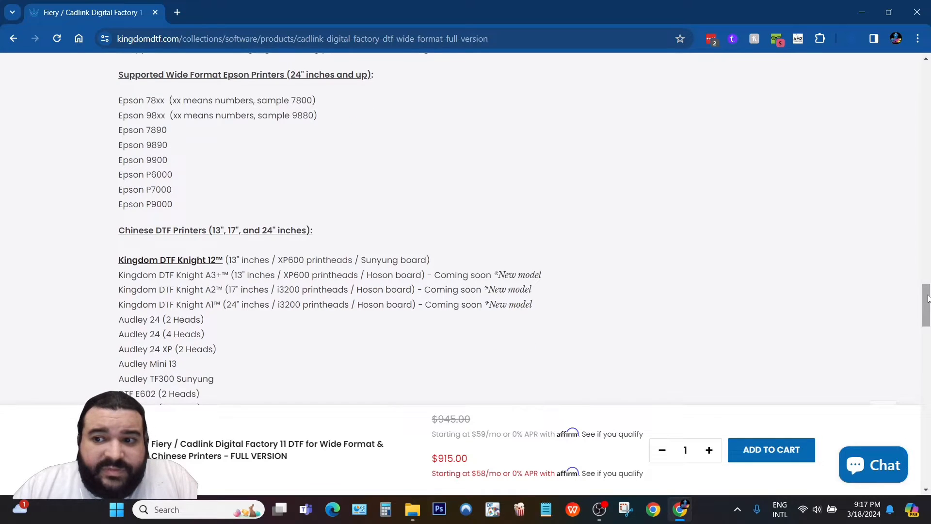
{"action": "scroll", "coordinate": [911, 291], "scroll_direction": "up", "scroll_amount": 2}
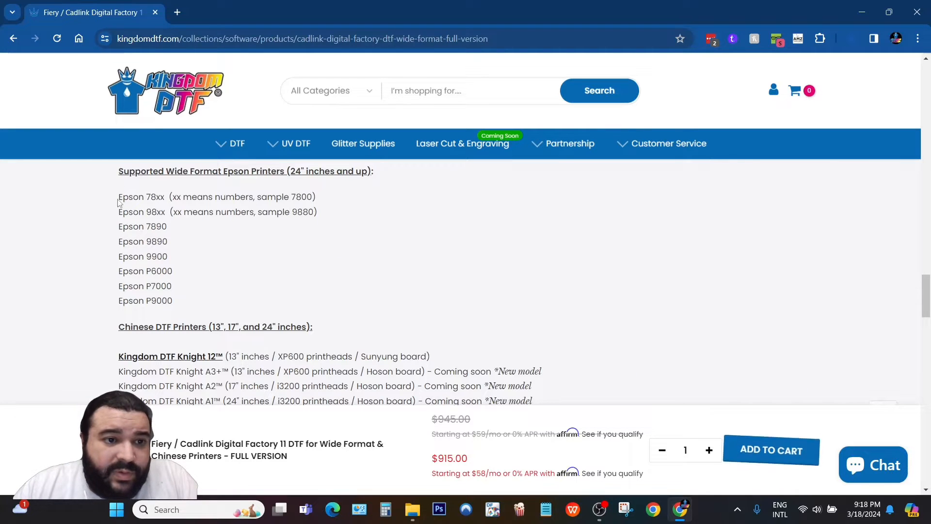
{"action": "scroll", "coordinate": [378, 276], "scroll_direction": "down", "scroll_amount": 3}
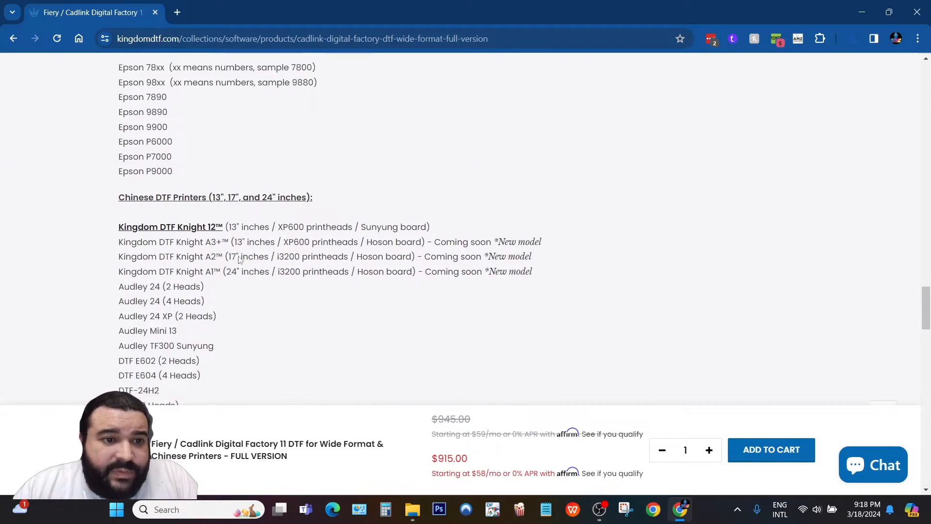
{"action": "scroll", "coordinate": [204, 237], "scroll_direction": "down", "scroll_amount": 2}
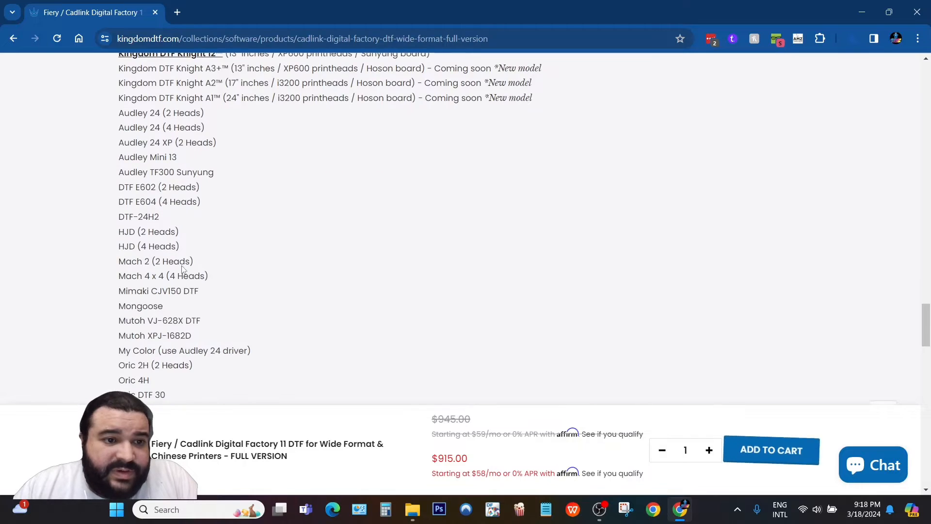
{"action": "scroll", "coordinate": [178, 252], "scroll_direction": "down", "scroll_amount": 1}
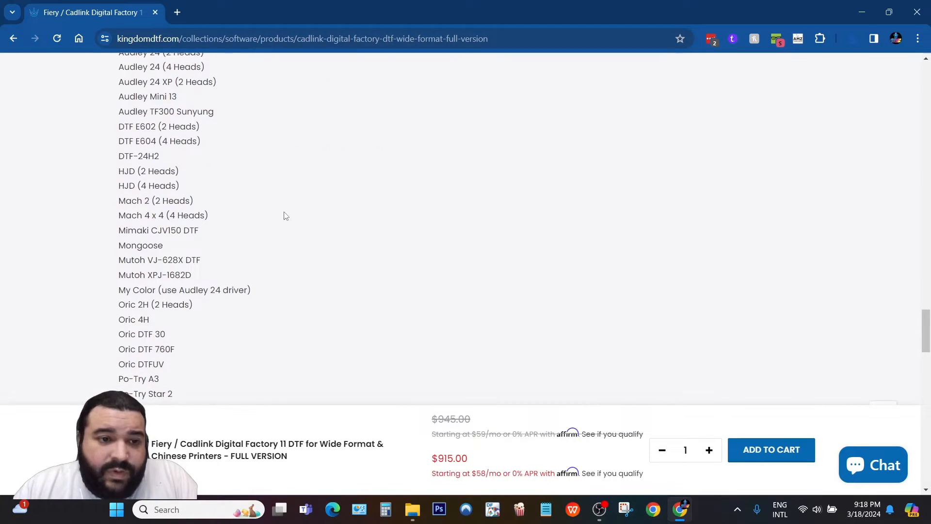
{"action": "scroll", "coordinate": [194, 187], "scroll_direction": "down", "scroll_amount": 2}
{"action": "scroll", "coordinate": [212, 258], "scroll_direction": "up", "scroll_amount": 2}
{"action": "scroll", "coordinate": [211, 258], "scroll_direction": "up", "scroll_amount": 3}
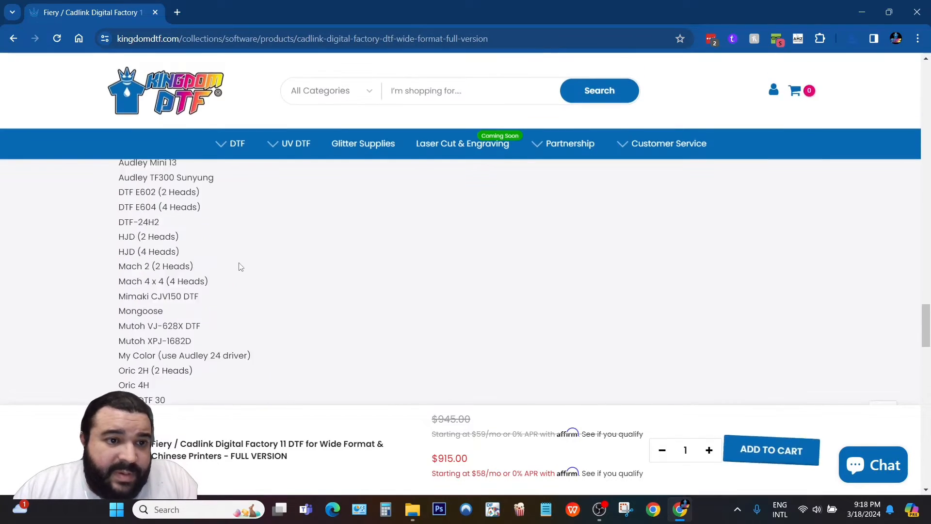
{"action": "scroll", "coordinate": [363, 290], "scroll_direction": "down", "scroll_amount": 1}
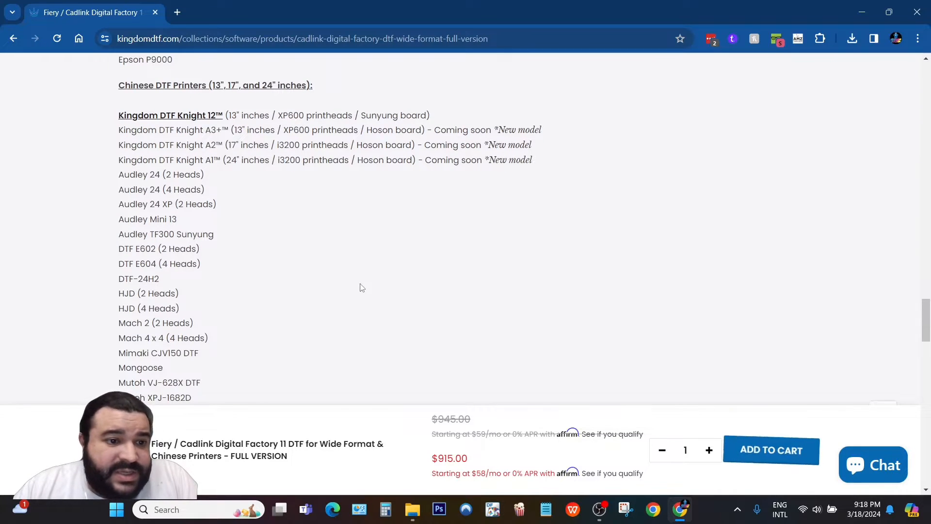
{"action": "scroll", "coordinate": [315, 277], "scroll_direction": "down", "scroll_amount": 2}
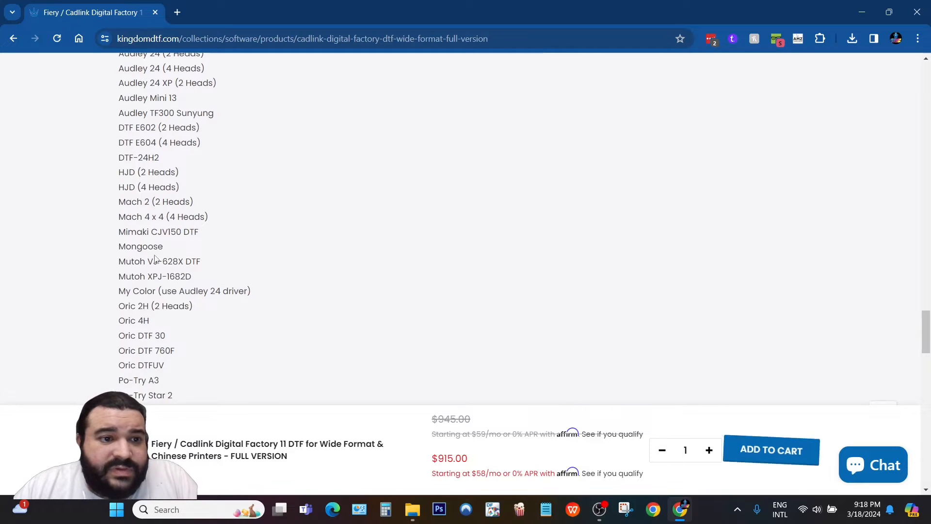
{"action": "scroll", "coordinate": [315, 263], "scroll_direction": "down", "scroll_amount": 3}
{"action": "scroll", "coordinate": [175, 286], "scroll_direction": "down", "scroll_amount": 3}
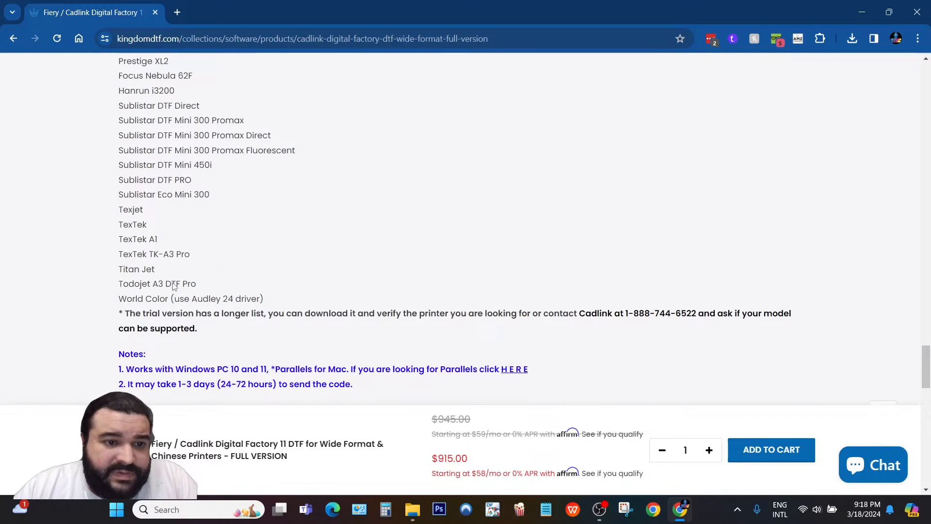
{"action": "scroll", "coordinate": [347, 283], "scroll_direction": "up", "scroll_amount": 4}
{"action": "left_click", "coordinate": [13, 38]}
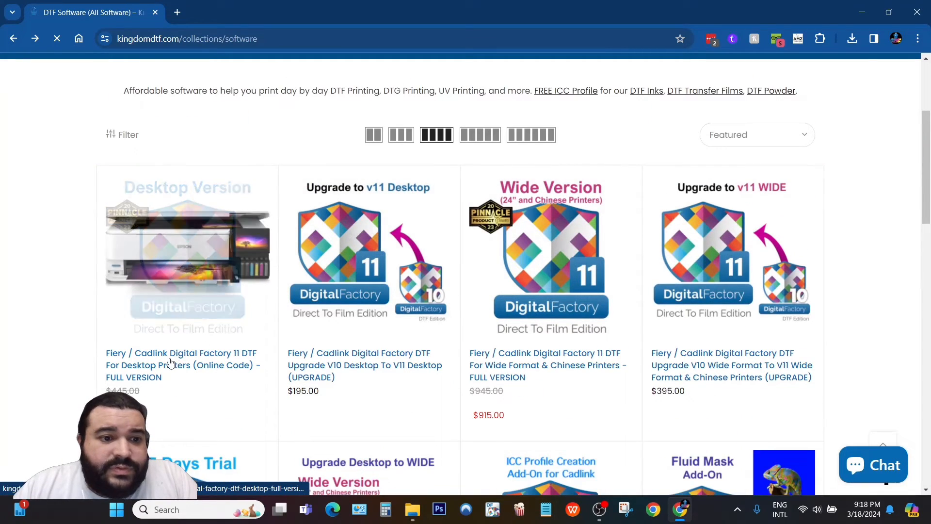
Open and browse the $399.00 Digital Factory 11 Desktop full version product page.
{"action": "left_click", "coordinate": [230, 272]}
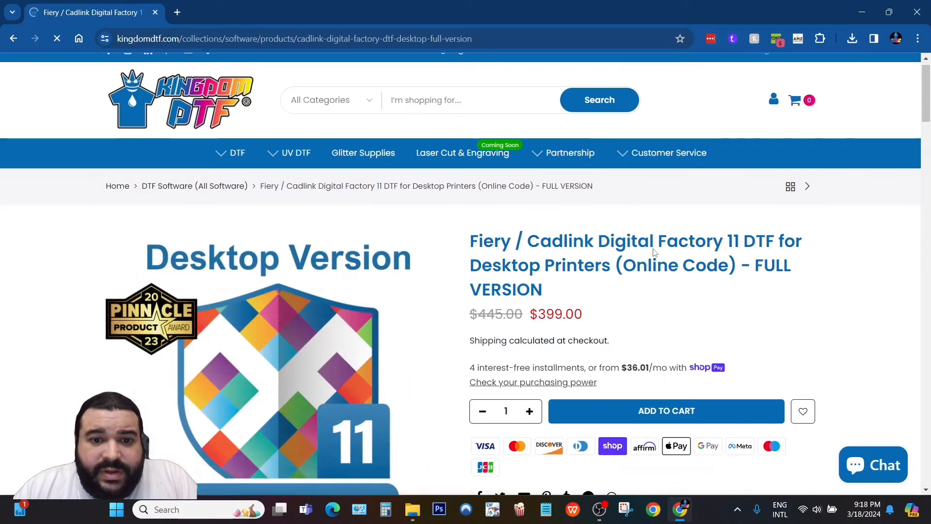
{"action": "scroll", "coordinate": [651, 250], "scroll_direction": "down", "scroll_amount": 15}
{"action": "scroll", "coordinate": [653, 250], "scroll_direction": "down", "scroll_amount": 15}
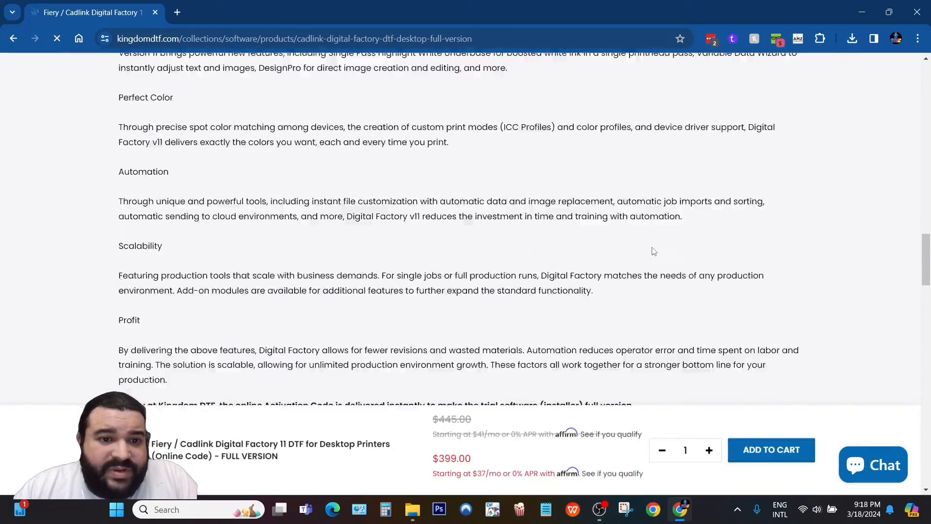
{"action": "scroll", "coordinate": [638, 241], "scroll_direction": "down", "scroll_amount": 8}
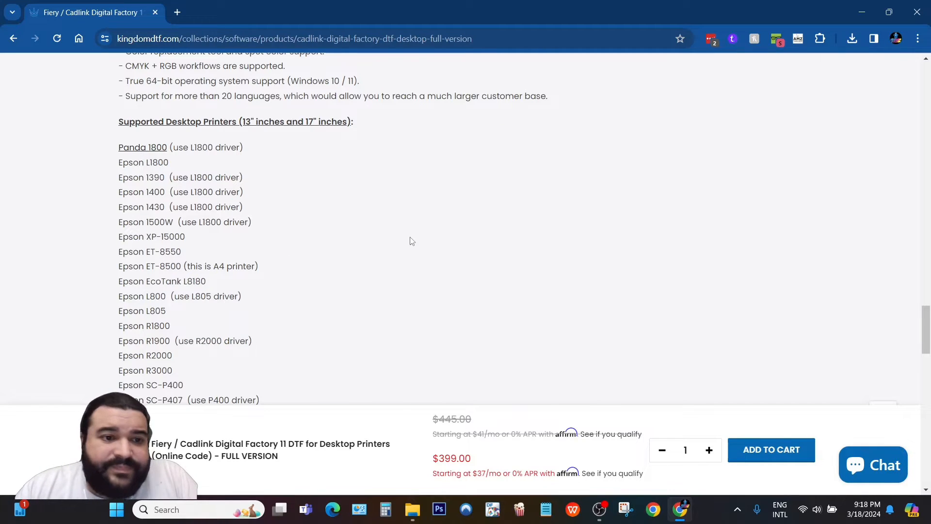
{"action": "scroll", "coordinate": [305, 234], "scroll_direction": "down", "scroll_amount": 4}
{"action": "scroll", "coordinate": [304, 234], "scroll_direction": "down", "scroll_amount": 4}
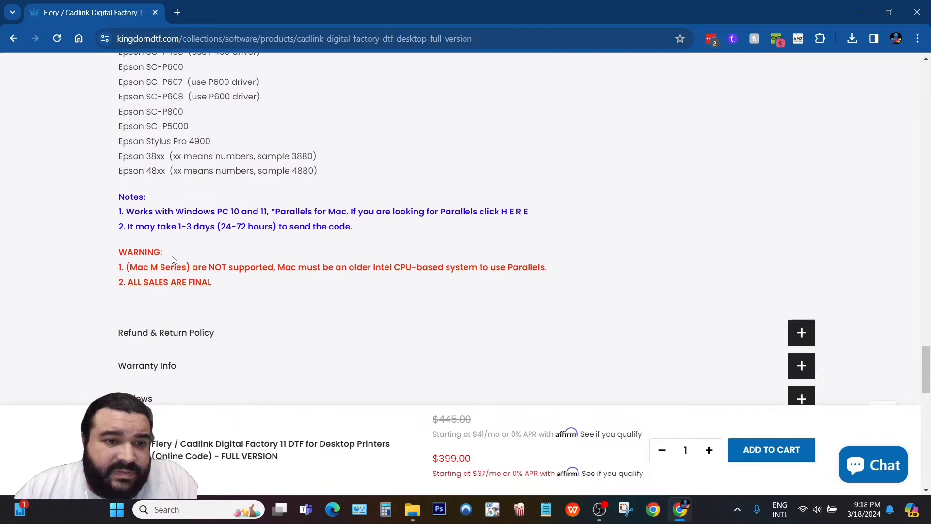
Scroll back to the top and return to the DTF Software collection.
{"action": "scroll", "coordinate": [173, 260], "scroll_direction": "up", "scroll_amount": 2}
{"action": "scroll", "coordinate": [172, 260], "scroll_direction": "up", "scroll_amount": 5}
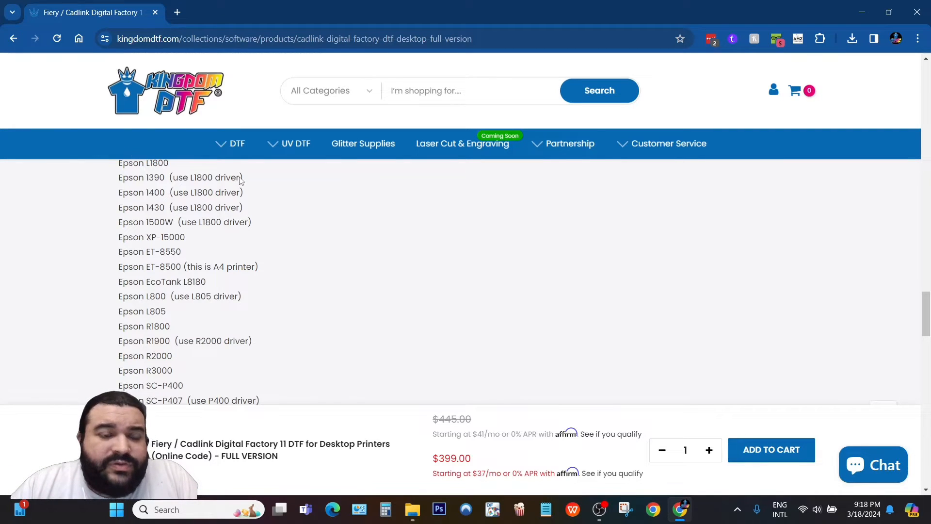
{"action": "scroll", "coordinate": [581, 266], "scroll_direction": "up", "scroll_amount": 15}
{"action": "scroll", "coordinate": [731, 316], "scroll_direction": "up", "scroll_amount": 20}
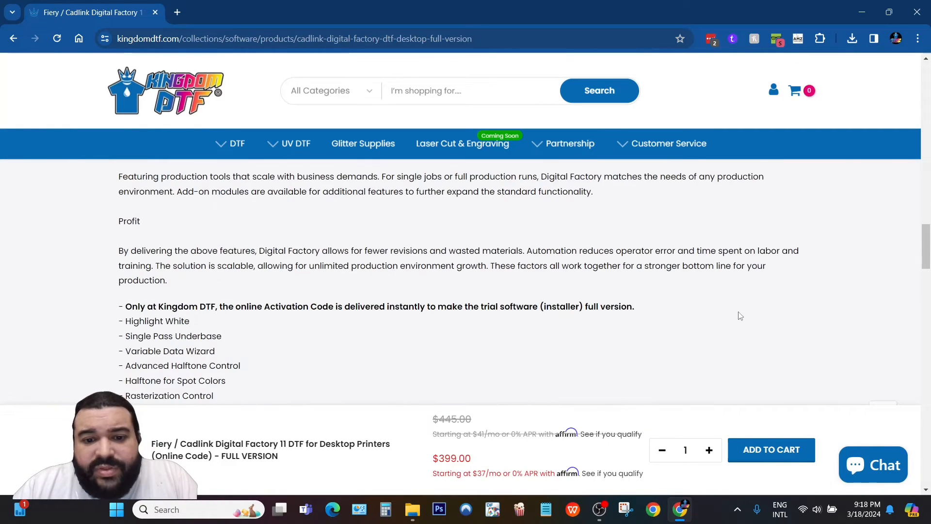
{"action": "scroll", "coordinate": [770, 317], "scroll_direction": "up", "scroll_amount": 15}
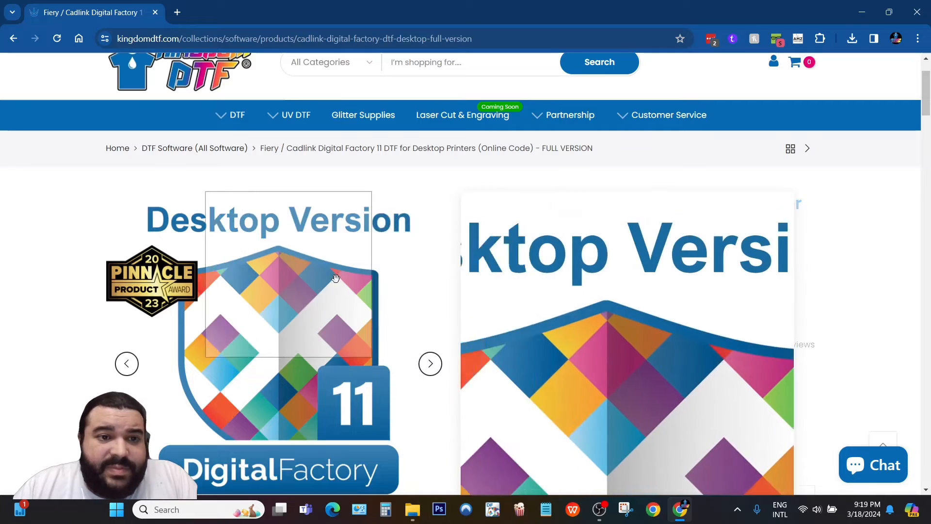
{"action": "left_click", "coordinate": [13, 39]}
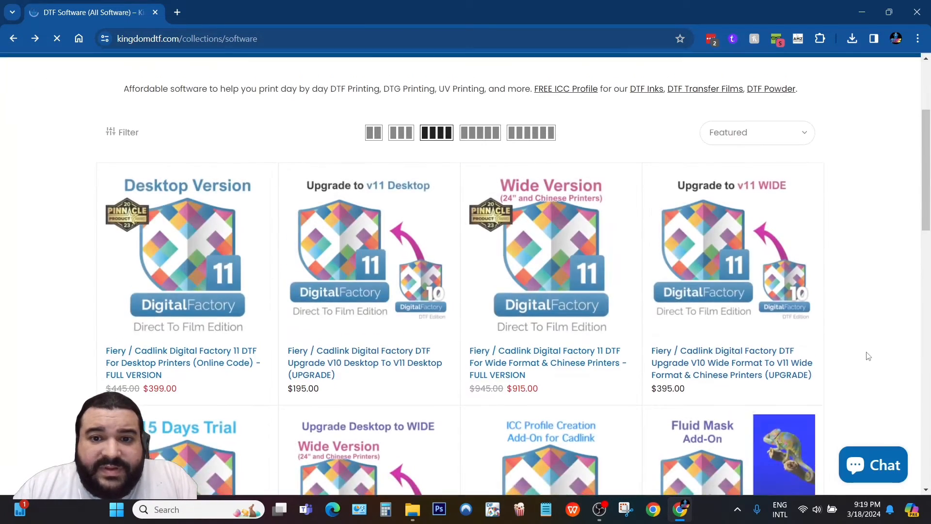
Run the DFv11_DirectToFilmTrial installer from Chrome's recent downloads.
{"action": "mouse_move", "coordinate": [583, 211]}
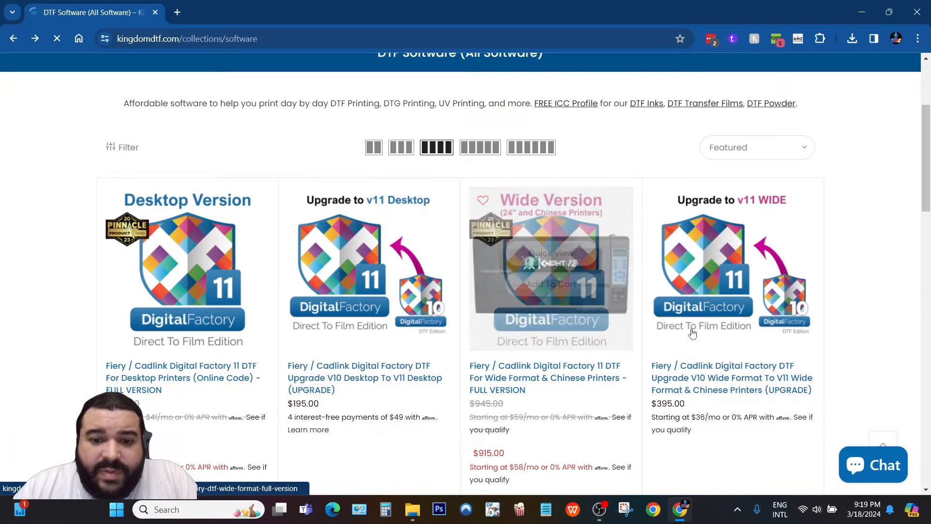
{"action": "scroll", "coordinate": [689, 252], "scroll_direction": "down", "scroll_amount": 1}
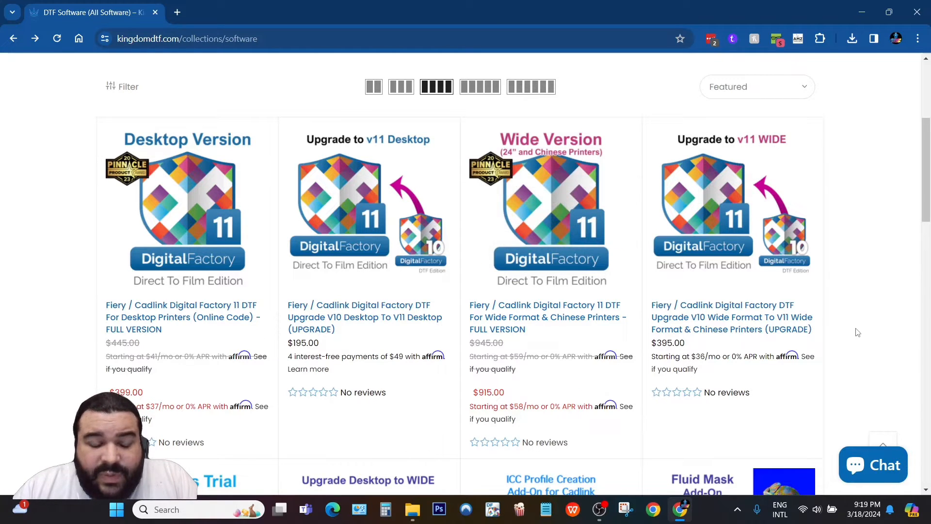
{"action": "scroll", "coordinate": [857, 331], "scroll_direction": "up", "scroll_amount": 3}
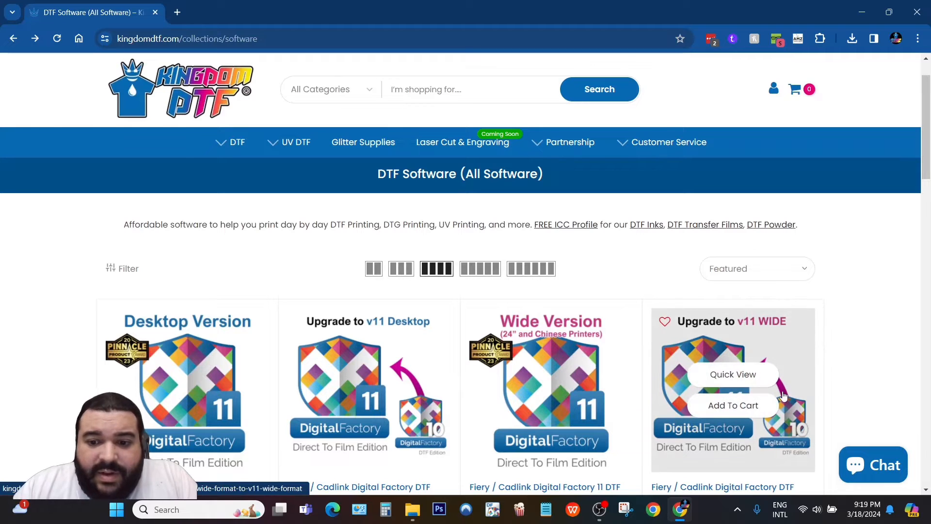
{"action": "left_click", "coordinate": [852, 38]}
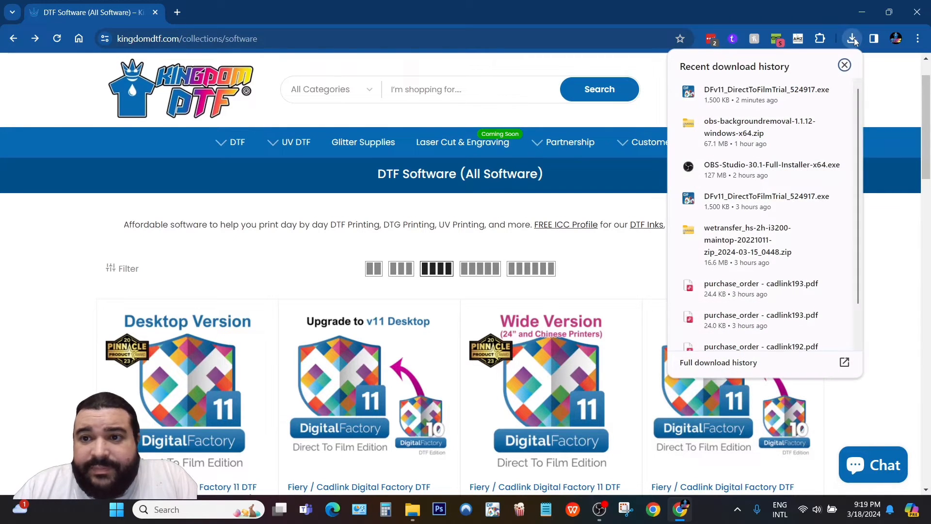
{"action": "left_click", "coordinate": [712, 103]}
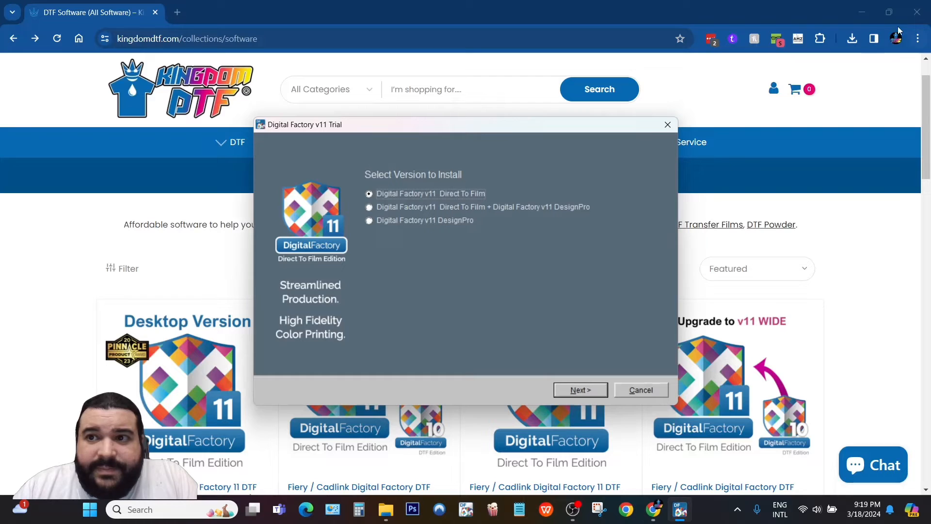
Minimize Chrome, choose Digital Factory v11 Direct To Film only, and download the setup files.
{"action": "left_click", "coordinate": [862, 16]}
{"action": "left_click", "coordinate": [861, 16]}
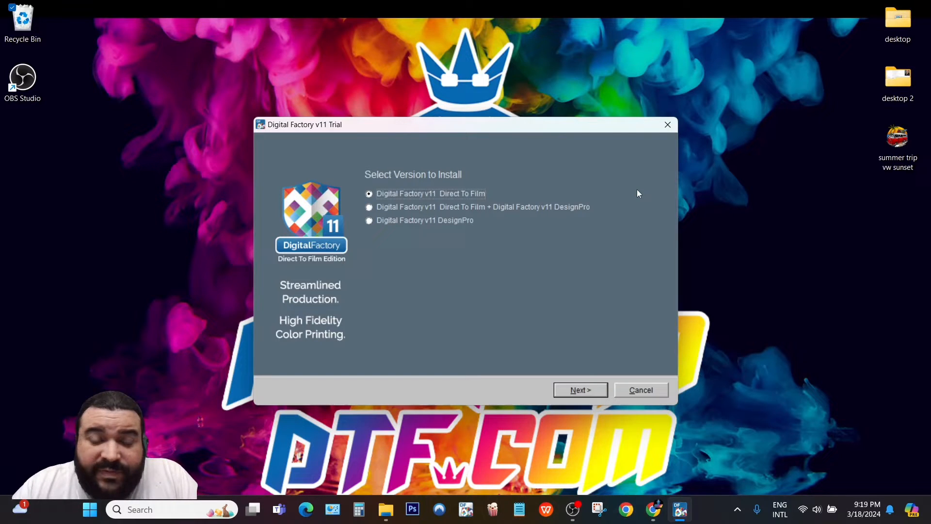
{"action": "left_click", "coordinate": [370, 207]}
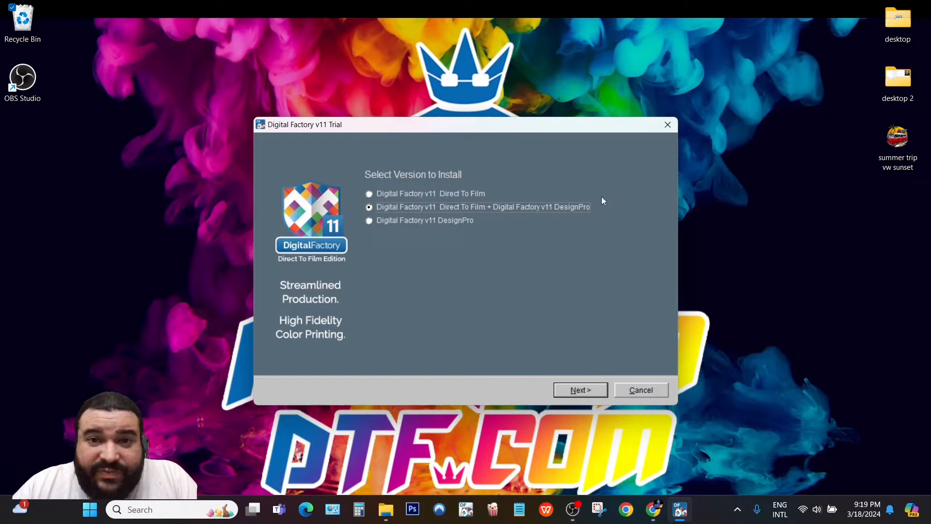
{"action": "left_click", "coordinate": [371, 194]}
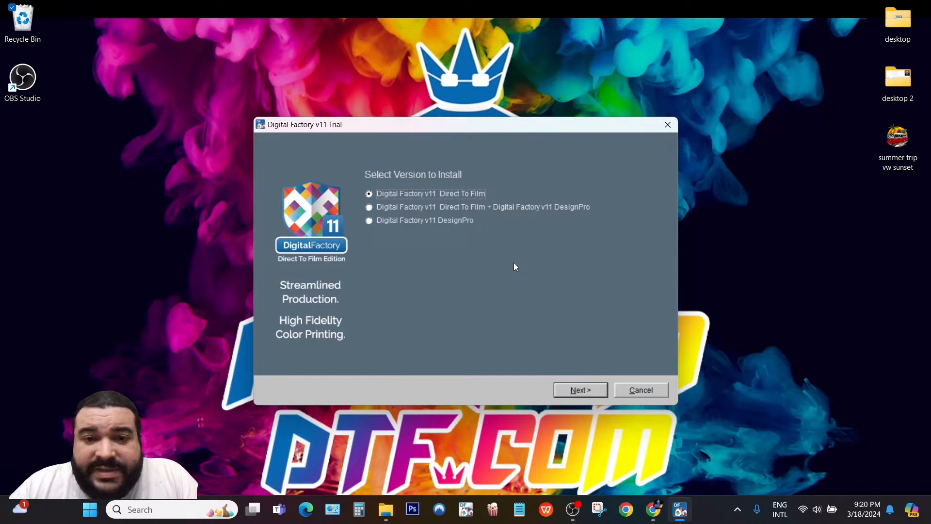
{"action": "left_click", "coordinate": [593, 393]}
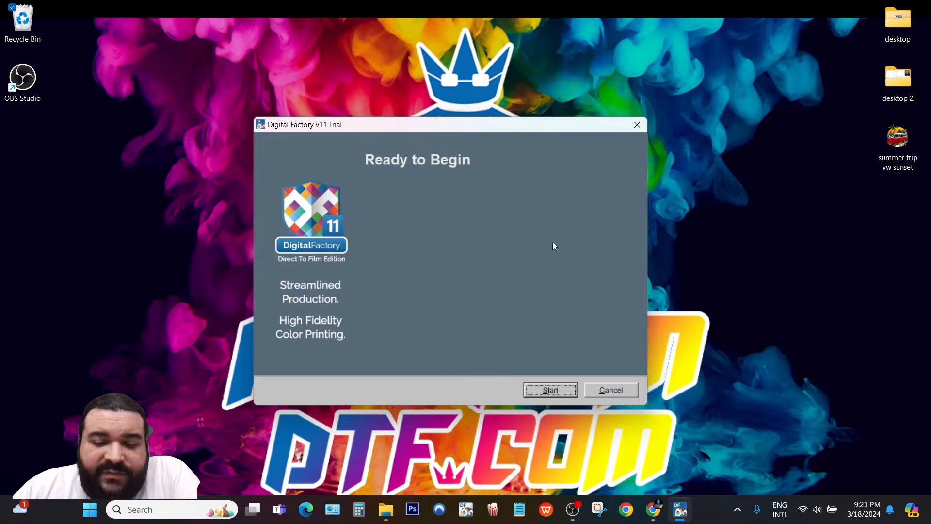
Start setup and keep English as the installation language.
{"action": "left_click", "coordinate": [546, 389]}
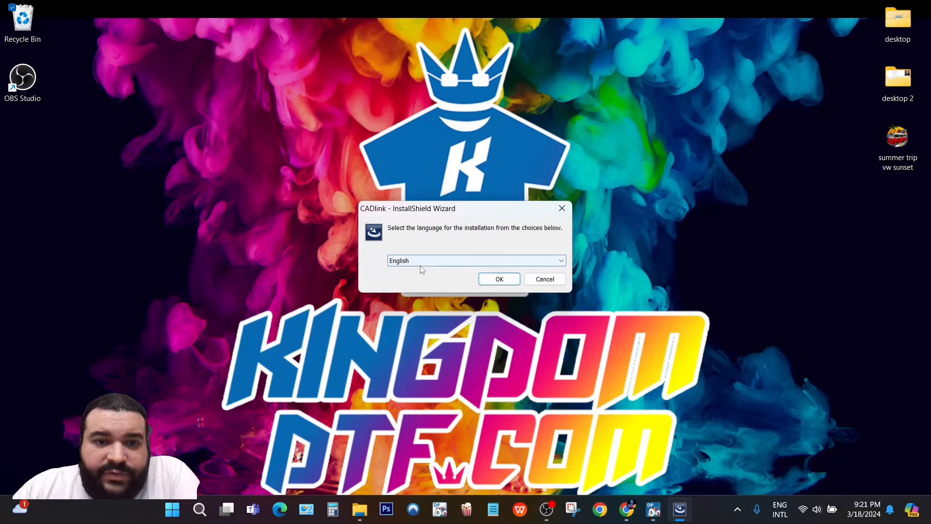
{"action": "left_click", "coordinate": [538, 265]}
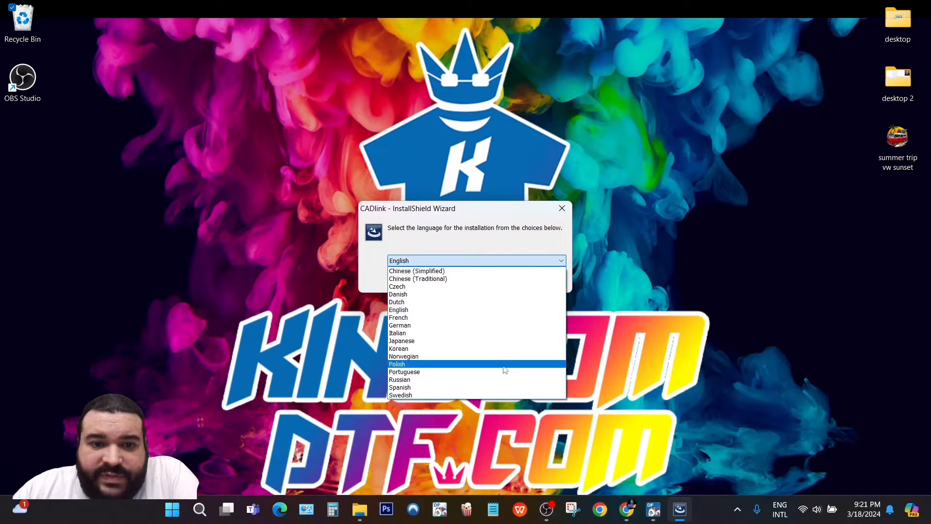
{"action": "left_click", "coordinate": [484, 238]}
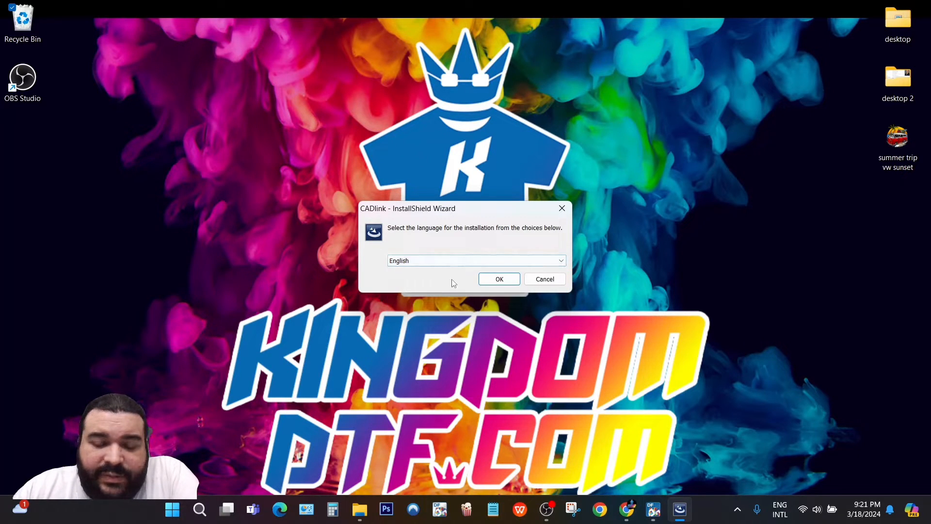
{"action": "left_click", "coordinate": [496, 278]}
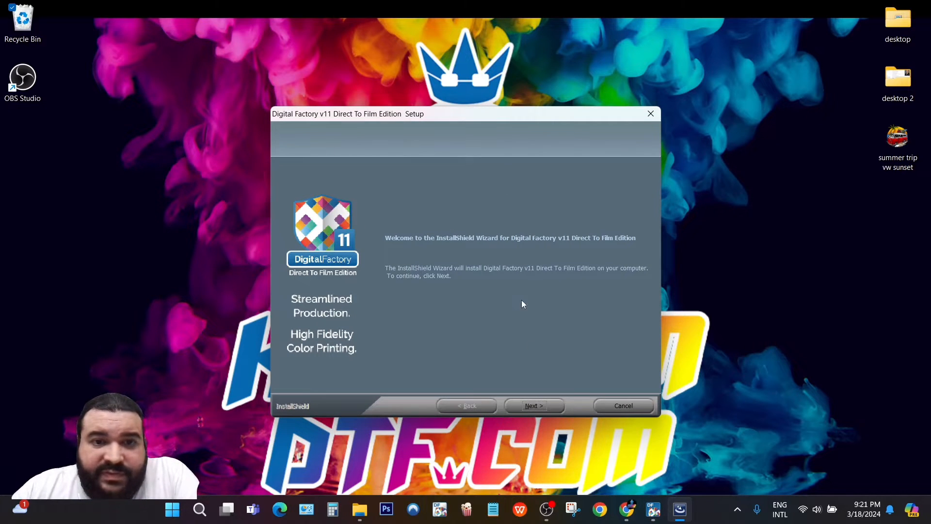
Move past the welcome page and accept the licence agreement terms.
{"action": "left_click", "coordinate": [542, 407]}
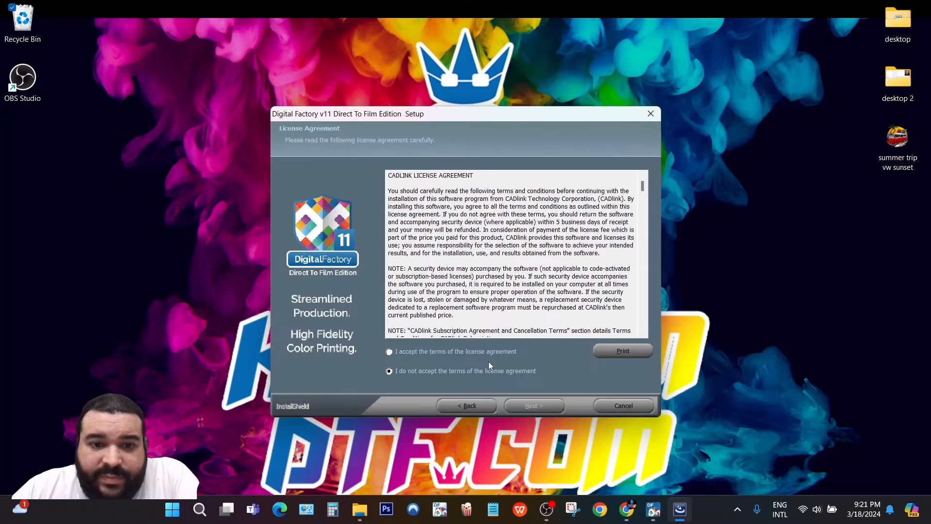
{"action": "left_click", "coordinate": [420, 351]}
{"action": "left_click", "coordinate": [534, 406]}
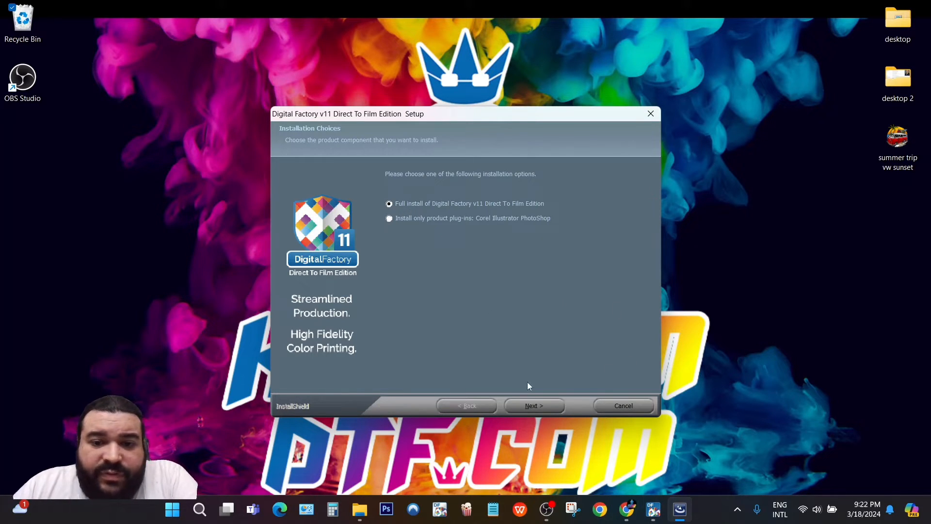
Keep full install, default destination and program folder, and start installing.
{"action": "left_click", "coordinate": [537, 406]}
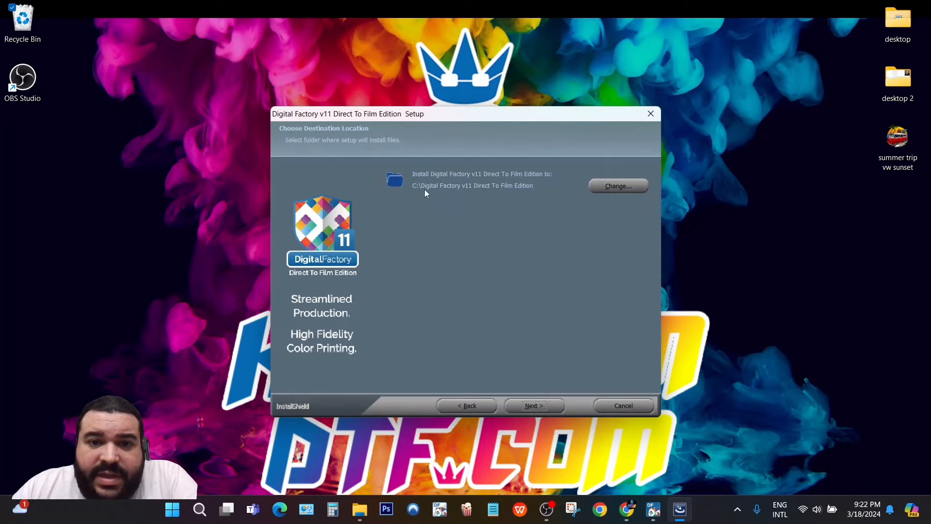
{"action": "left_click", "coordinate": [533, 406]}
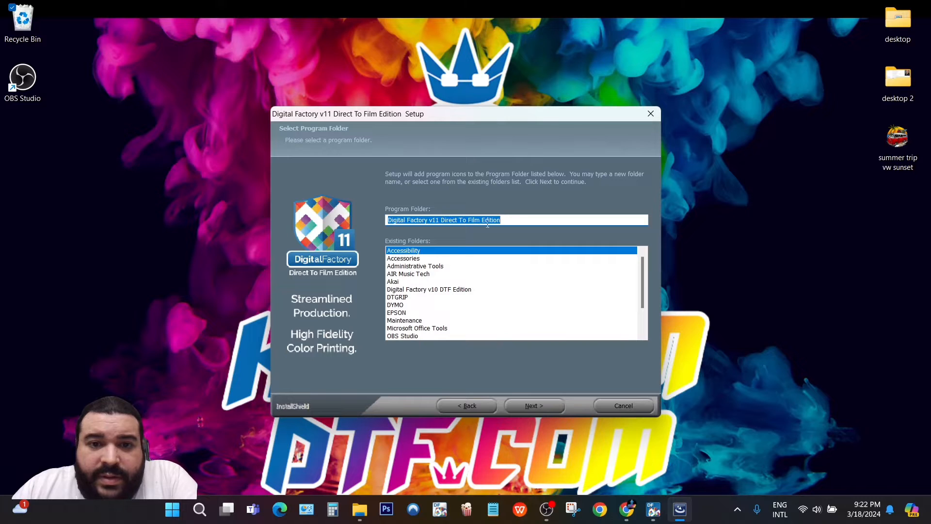
{"action": "left_click", "coordinate": [535, 404]}
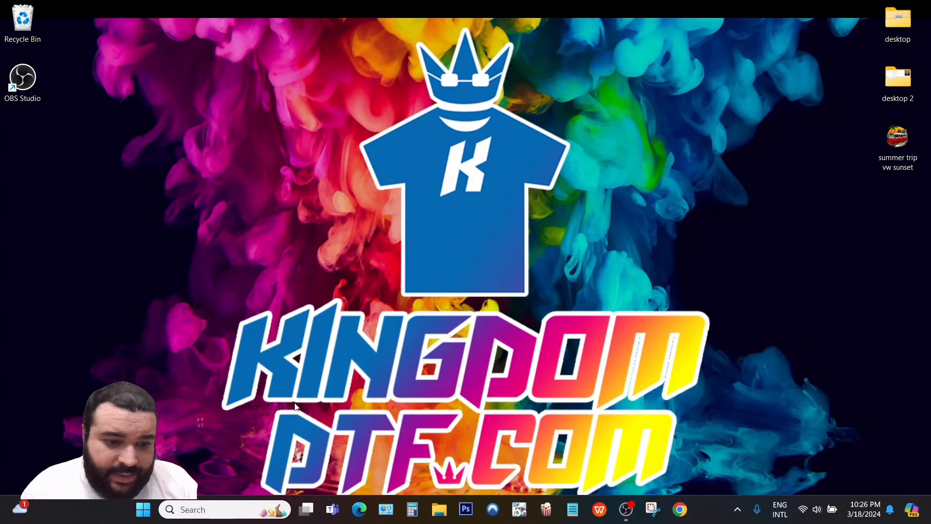
Find Digital Factory v11 Direct To Film Edition in the Start menu's All apps list.
{"action": "left_click", "coordinate": [149, 515]}
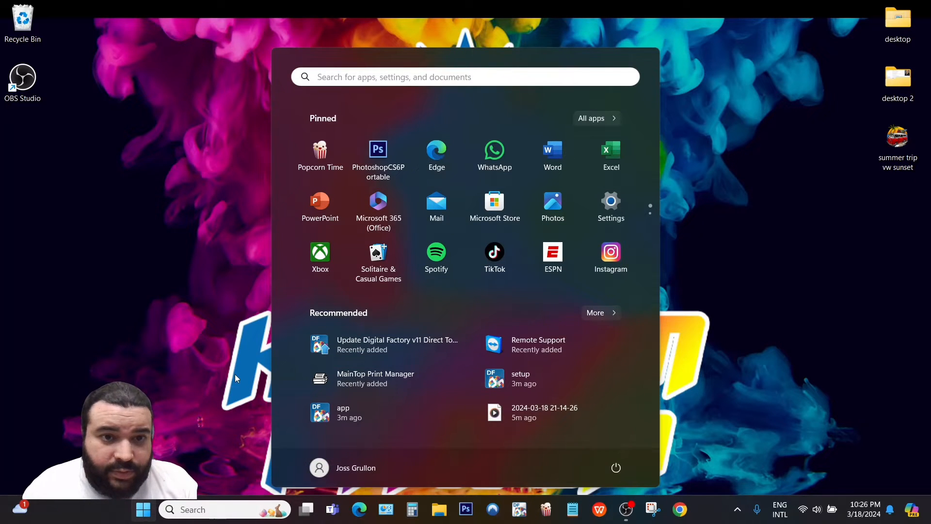
{"action": "left_click", "coordinate": [589, 118]}
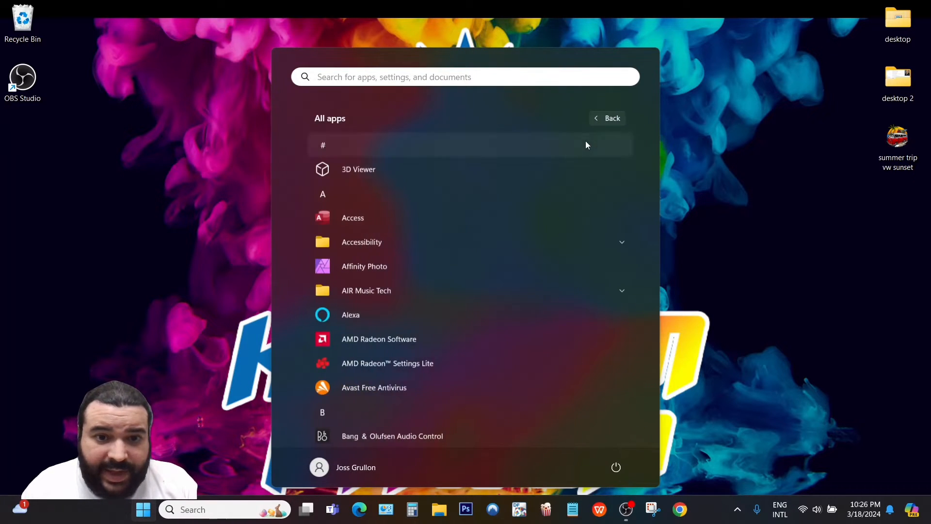
{"action": "scroll", "coordinate": [423, 254], "scroll_direction": "down", "scroll_amount": 5}
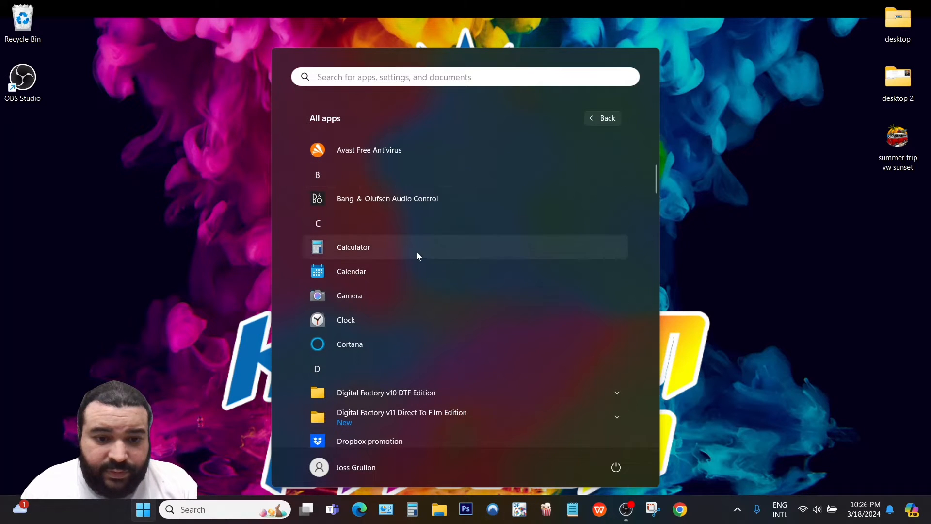
{"action": "scroll", "coordinate": [395, 253], "scroll_direction": "down", "scroll_amount": 3}
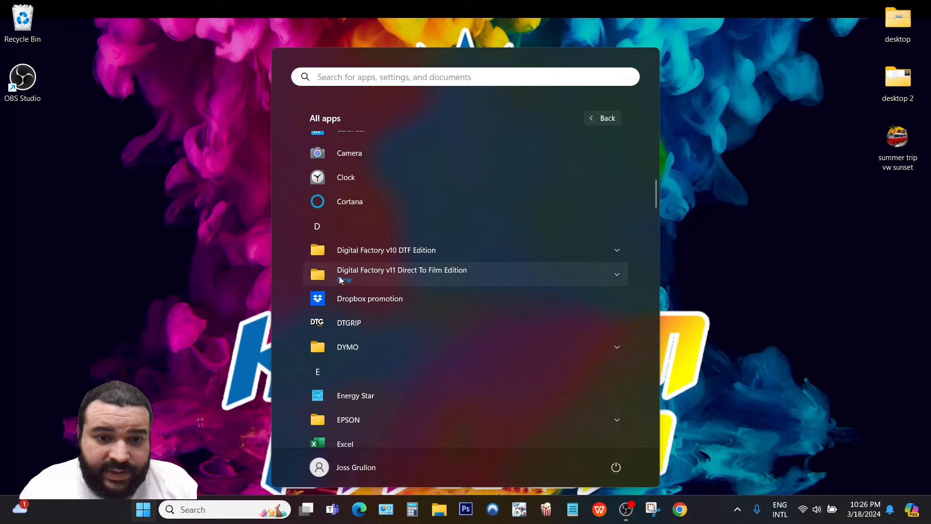
{"action": "left_click", "coordinate": [621, 278]}
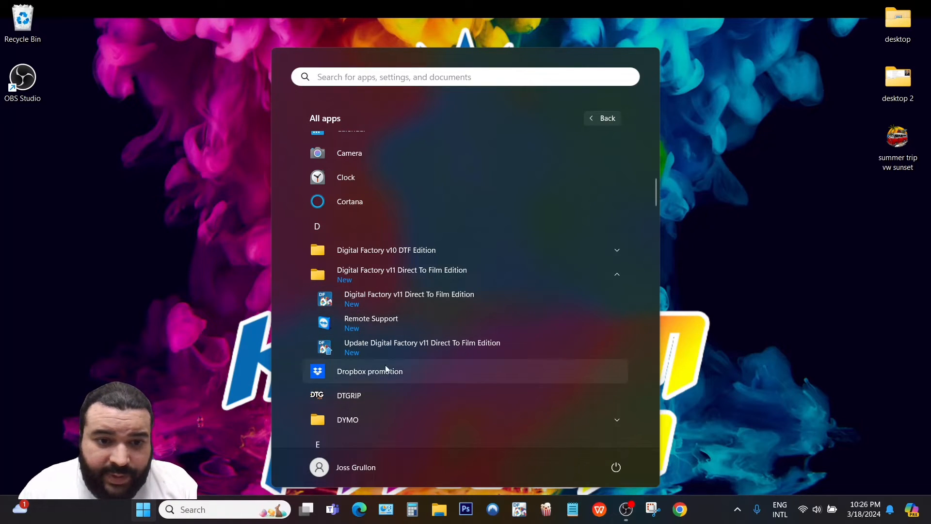
{"action": "left_click", "coordinate": [417, 300]}
Pin Digital Factory v11 to the taskbar and dismiss the app list.
{"action": "right_click", "coordinate": [418, 299]}
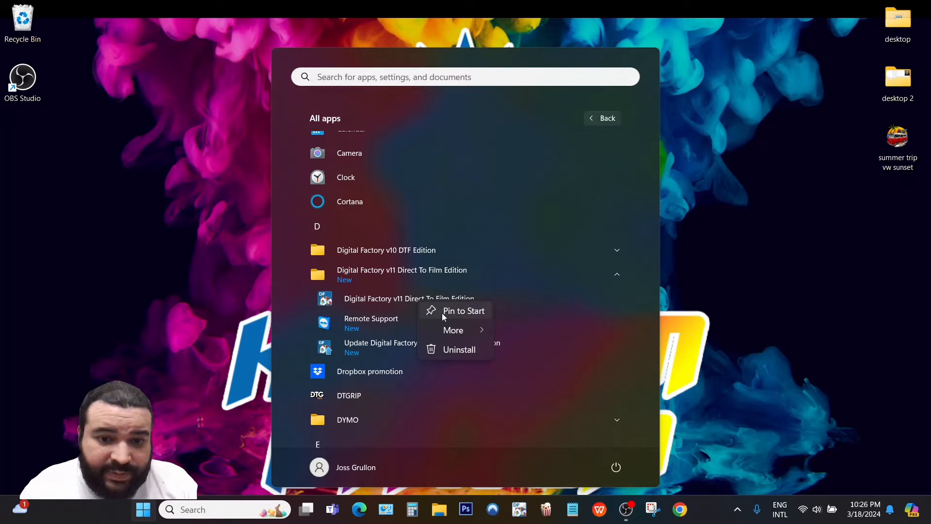
{"action": "mouse_move", "coordinate": [475, 330]}
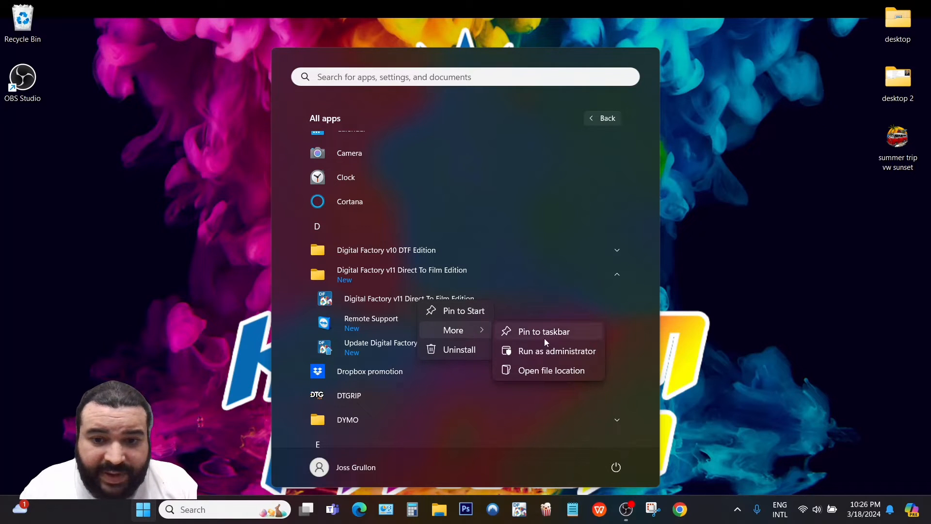
{"action": "left_click", "coordinate": [555, 335]}
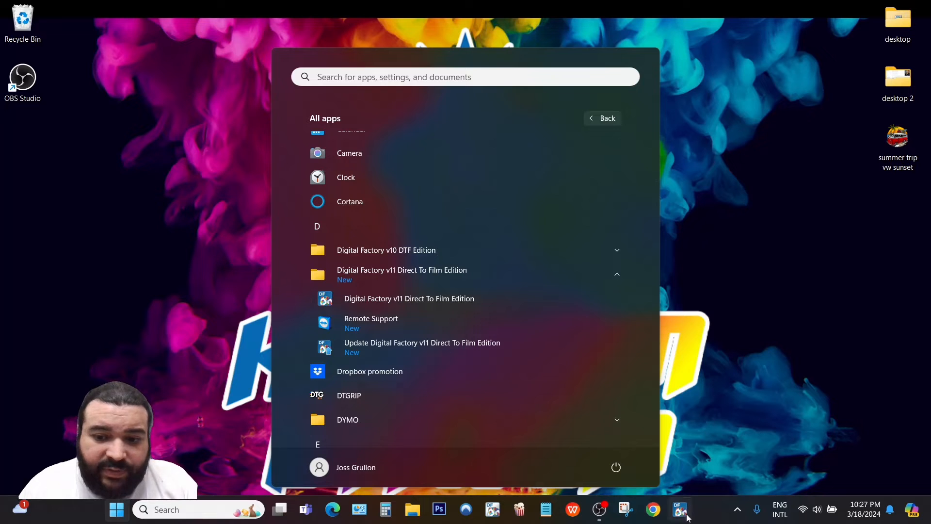
{"action": "left_click", "coordinate": [702, 456]}
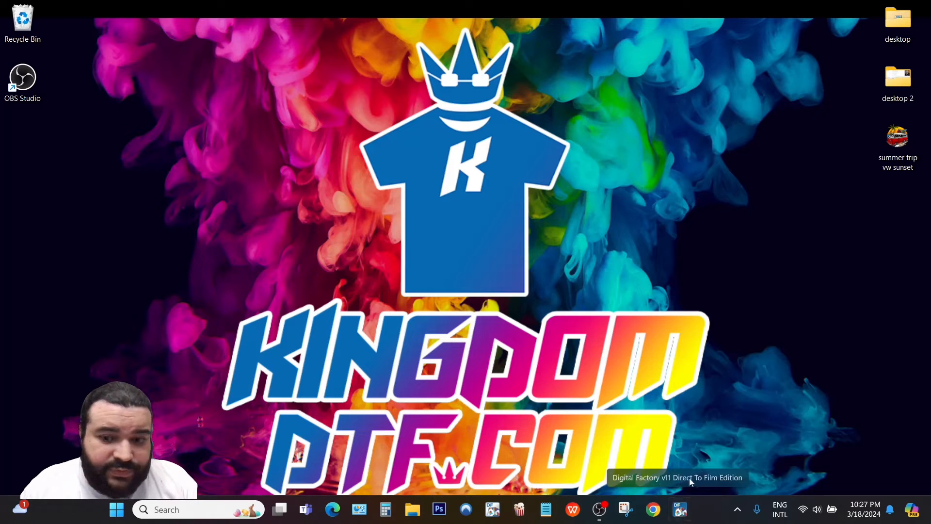
Launch Digital Factory v11 from the taskbar and accept inches with 2 decimal places.
{"action": "left_click", "coordinate": [684, 513]}
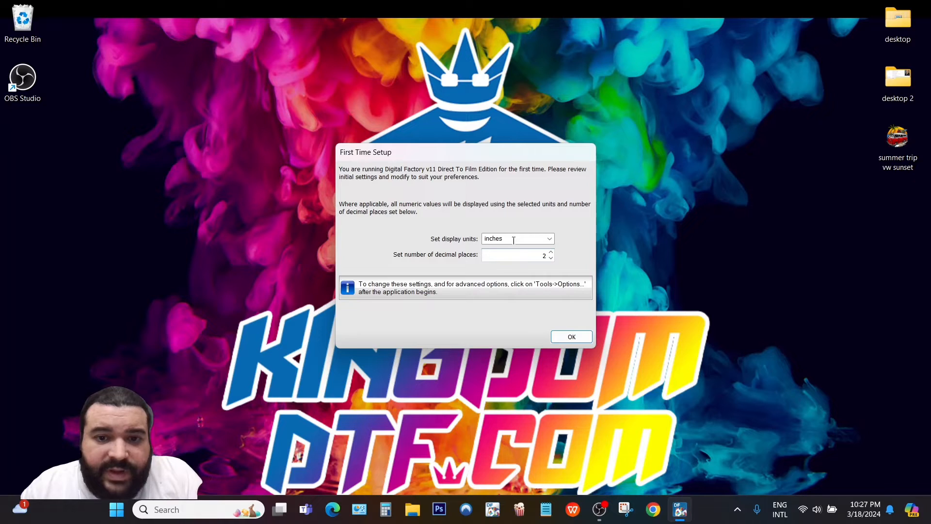
{"action": "left_click", "coordinate": [569, 337]}
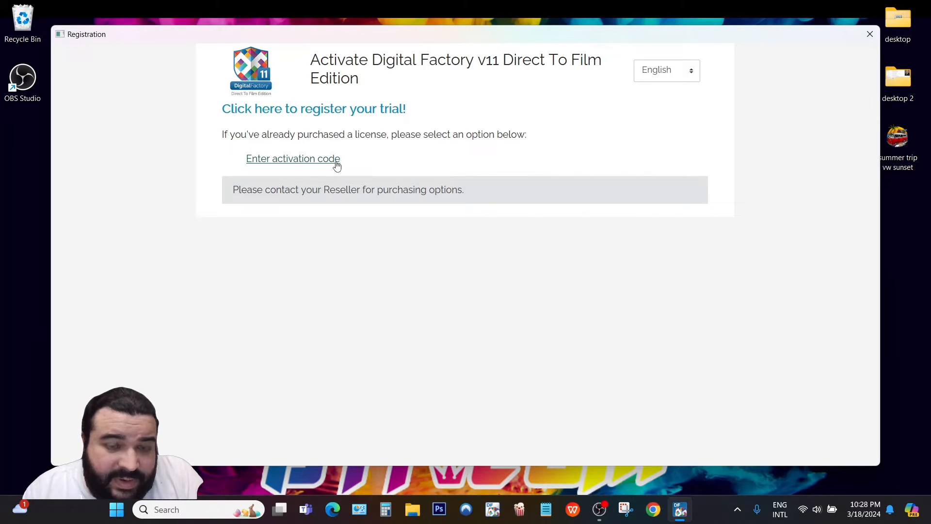
{"action": "left_click", "coordinate": [307, 115]}
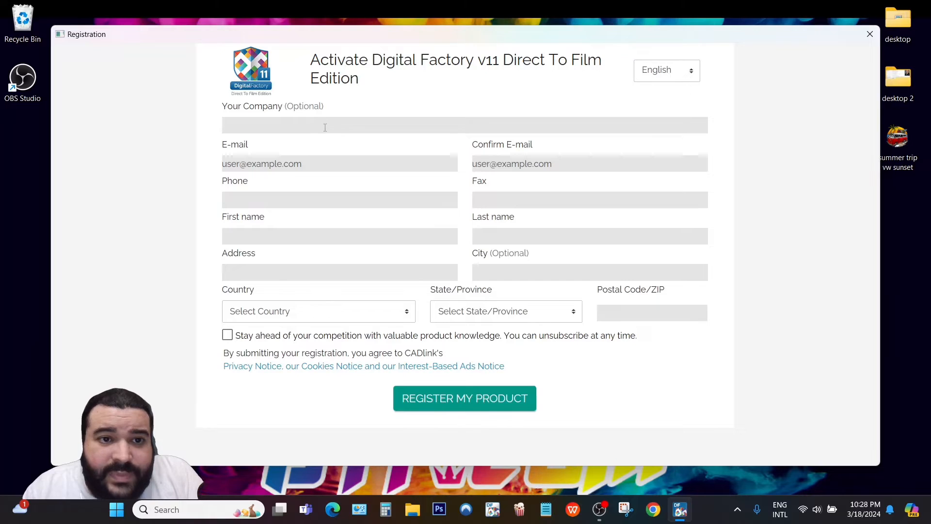
{"action": "left_click", "coordinate": [317, 126]}
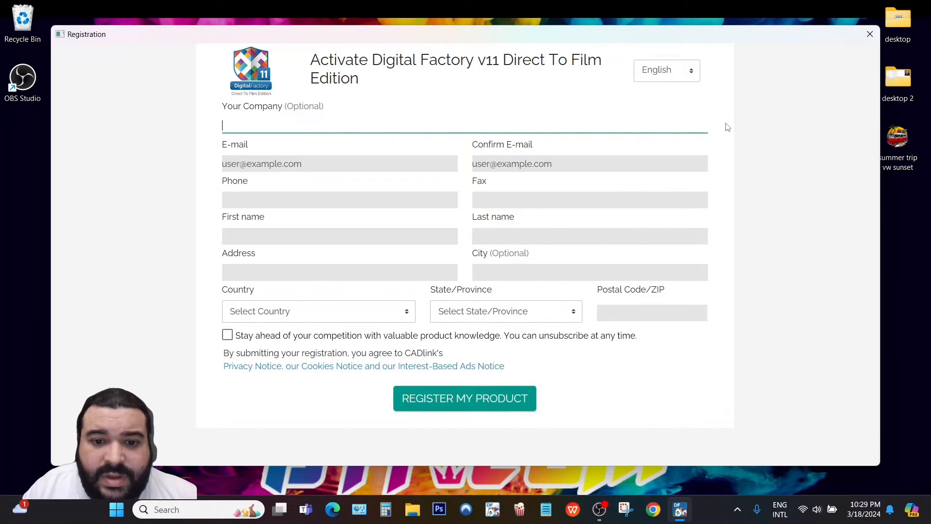
{"action": "left_click", "coordinate": [869, 34]}
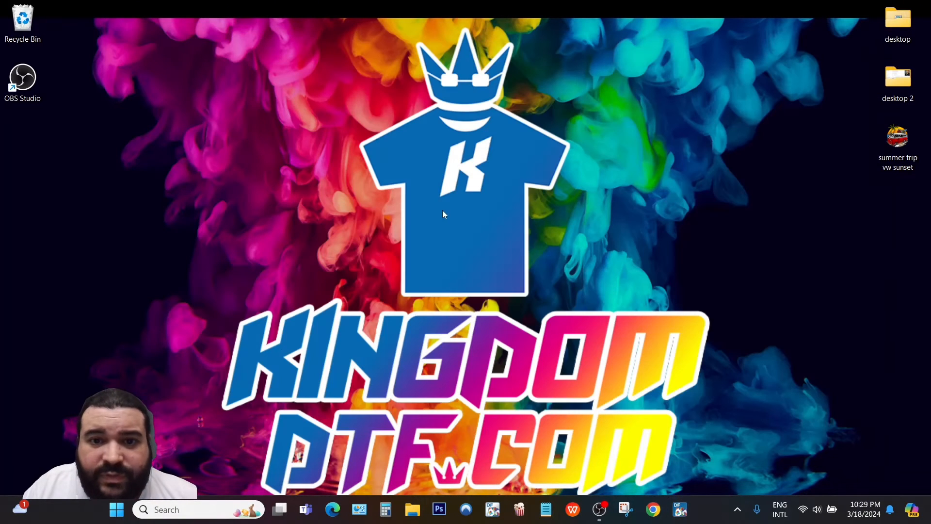
{"action": "left_click", "coordinate": [680, 511]}
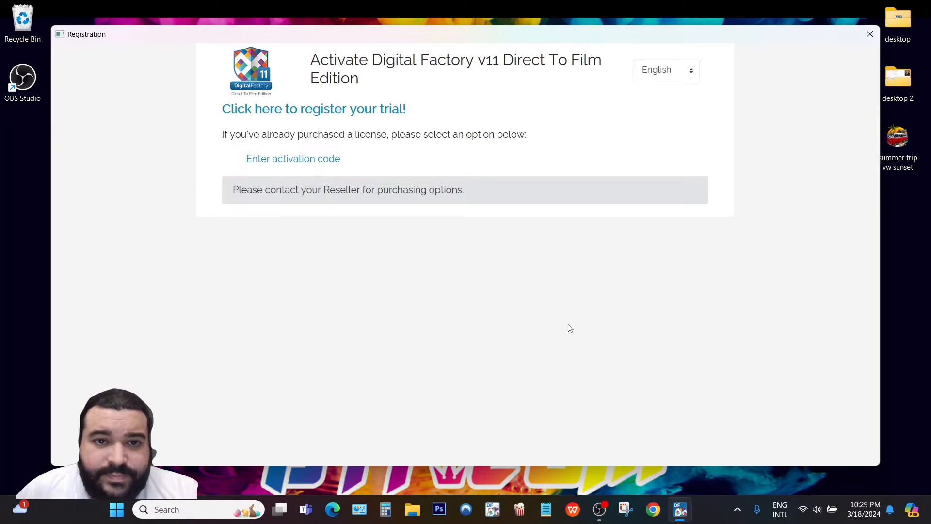
Begin entering an activation code, clear it, and close the Registration window unregistered.
{"action": "left_click", "coordinate": [283, 160]}
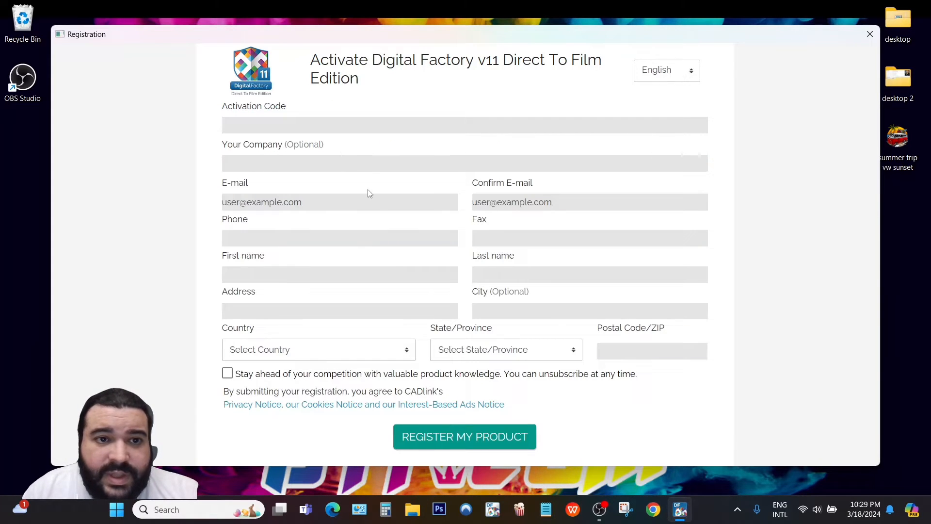
{"action": "left_click", "coordinate": [235, 123]}
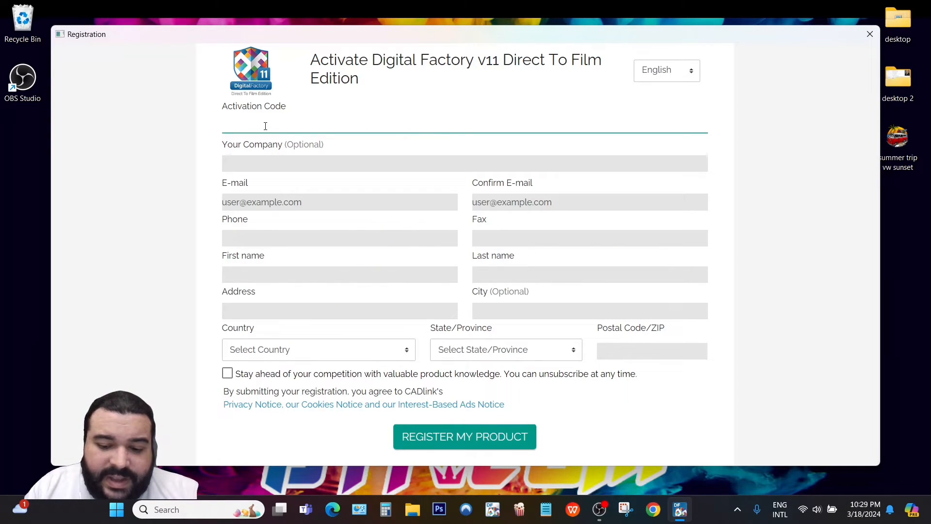
{"action": "type", "text": "P"}
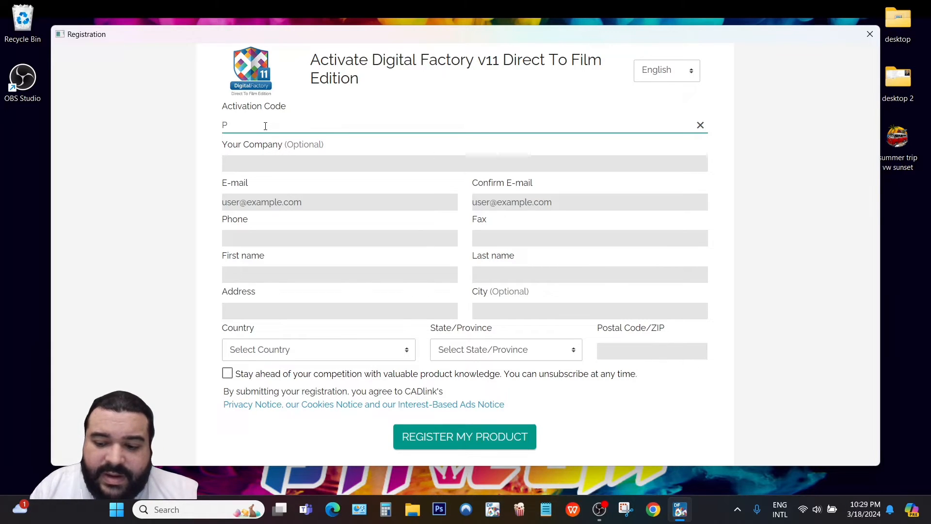
{"action": "type", "text": "ooo"}
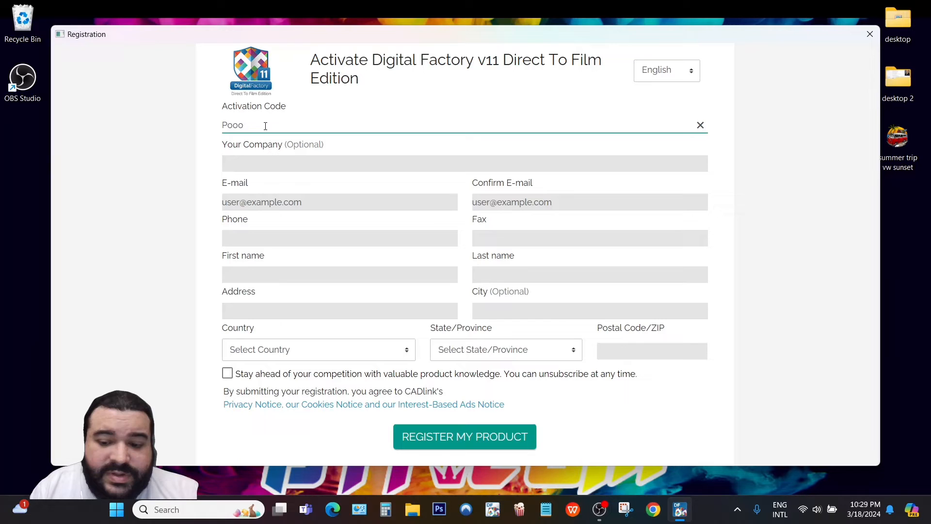
{"action": "type", "text": "o"}
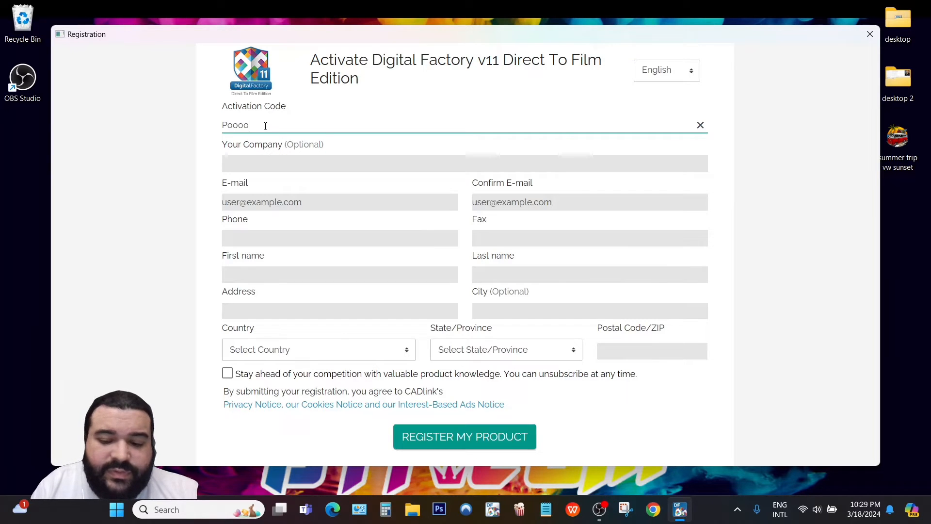
{"action": "type", "text": "o"}
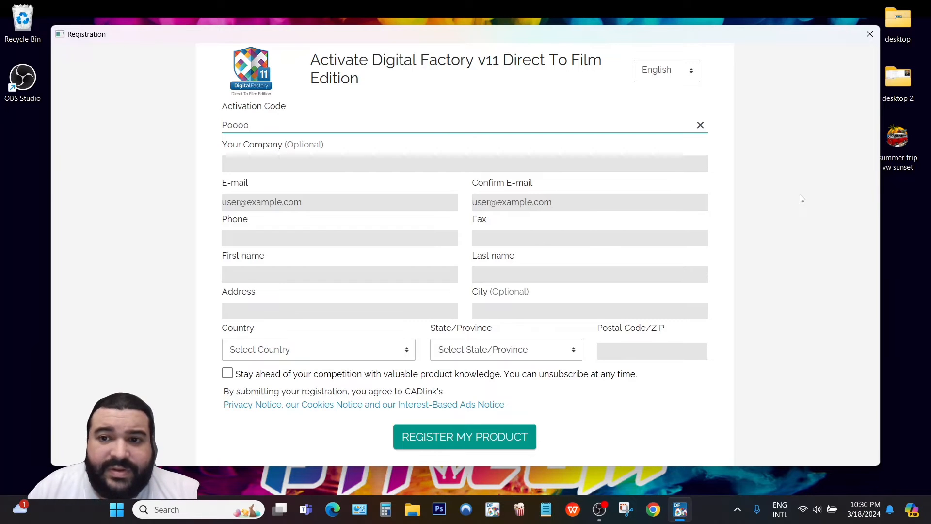
{"action": "left_click", "coordinate": [701, 124]}
{"action": "left_click", "coordinate": [869, 34]}
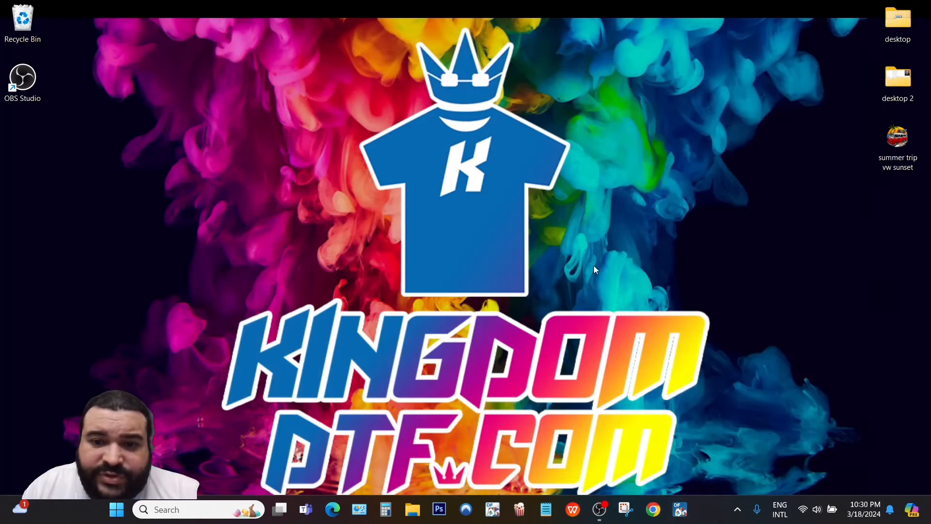
Relaunch Digital Factory, start the trial registration, and enter company Kingdom DTF and the e-mail twice.
{"action": "left_click", "coordinate": [682, 511]}
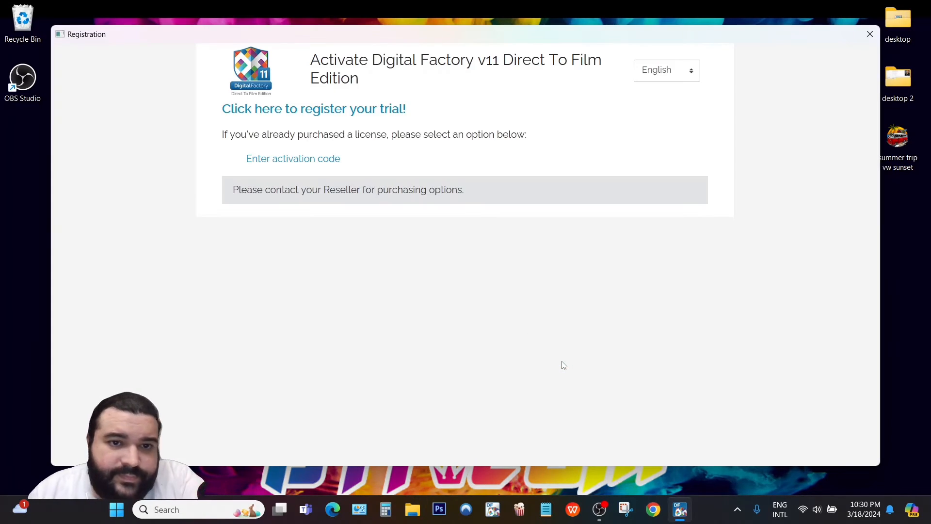
{"action": "left_click", "coordinate": [316, 109]}
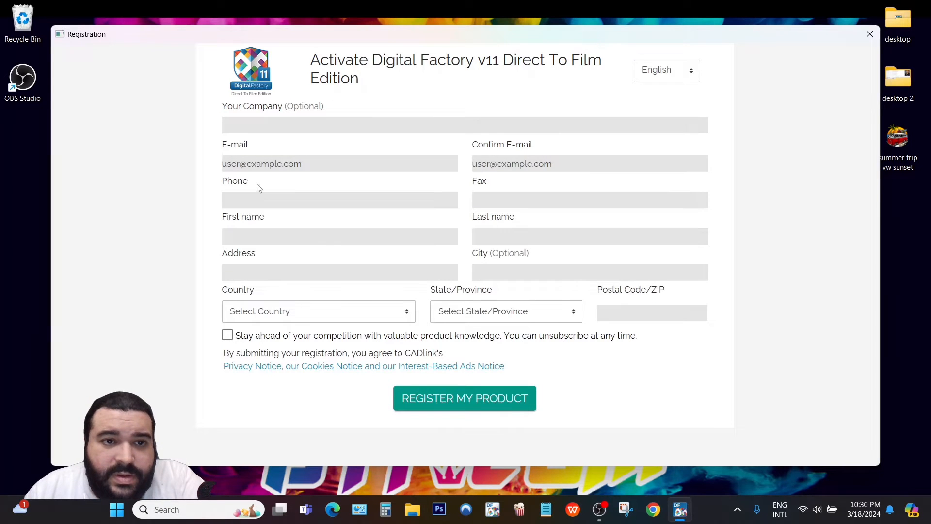
{"action": "left_click", "coordinate": [268, 127]}
{"action": "type", "text": "Kingdom DTF"}
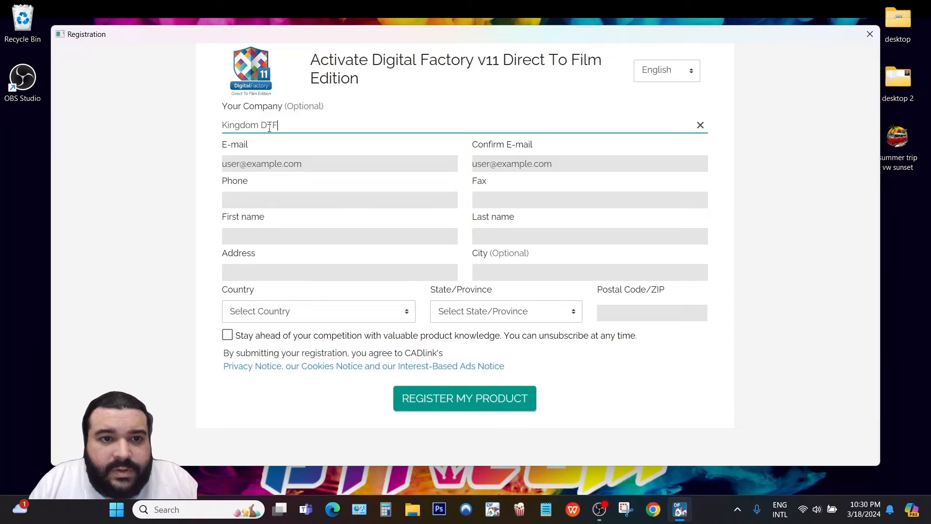
{"action": "left_click", "coordinate": [330, 158]}
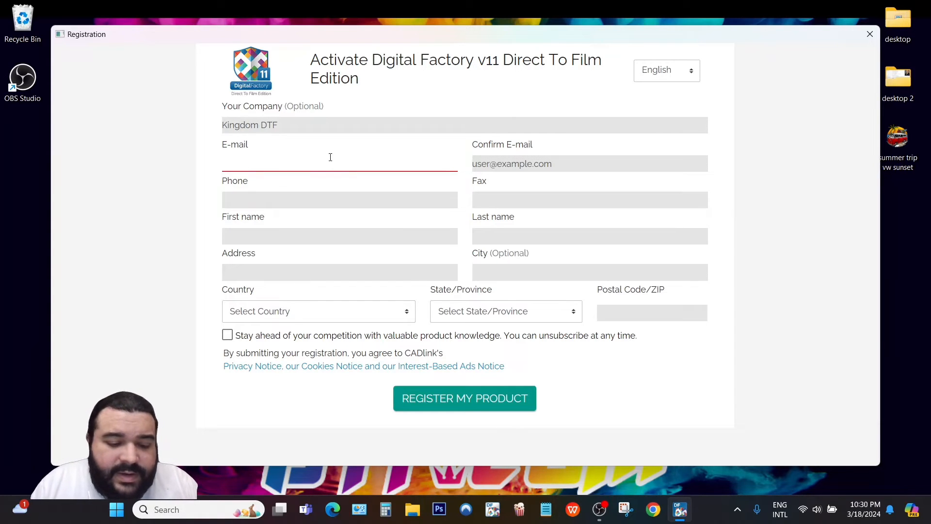
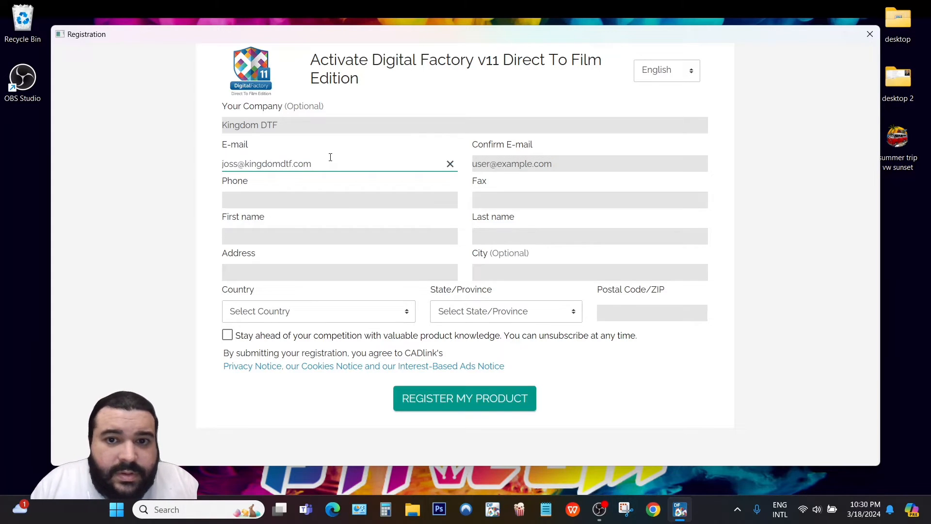
{"action": "left_click_drag", "start_coordinate": [328, 166], "coordinate": [195, 163]}
{"action": "key", "text": "ctrl+c"}
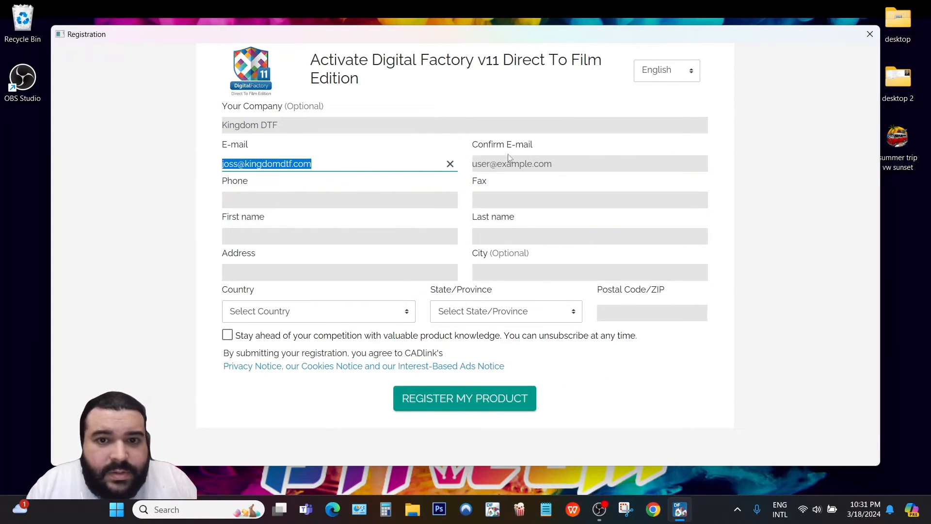
{"action": "left_click", "coordinate": [524, 157]}
{"action": "key", "text": "ctrl+v"}
Fill in the contact's first and last name and begin entering the street address.
{"action": "left_click", "coordinate": [262, 198]}
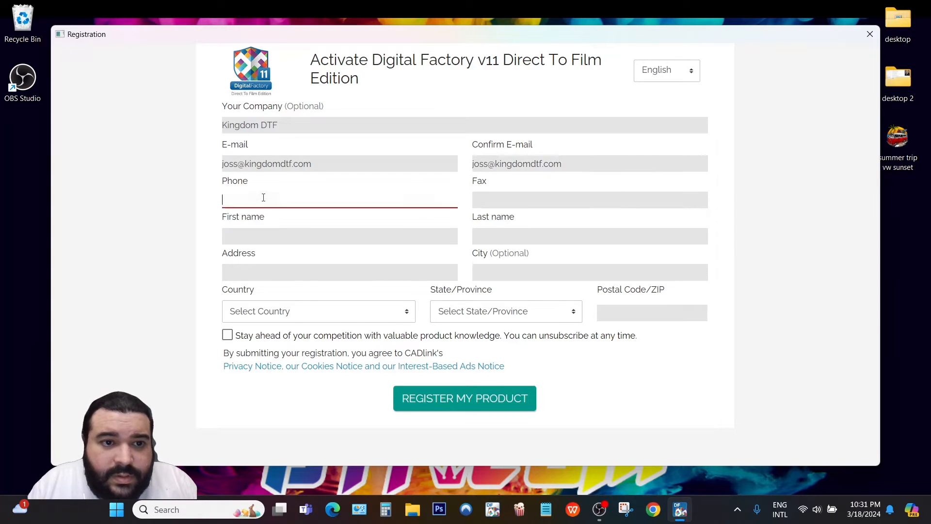
{"action": "left_click", "coordinate": [349, 234]}
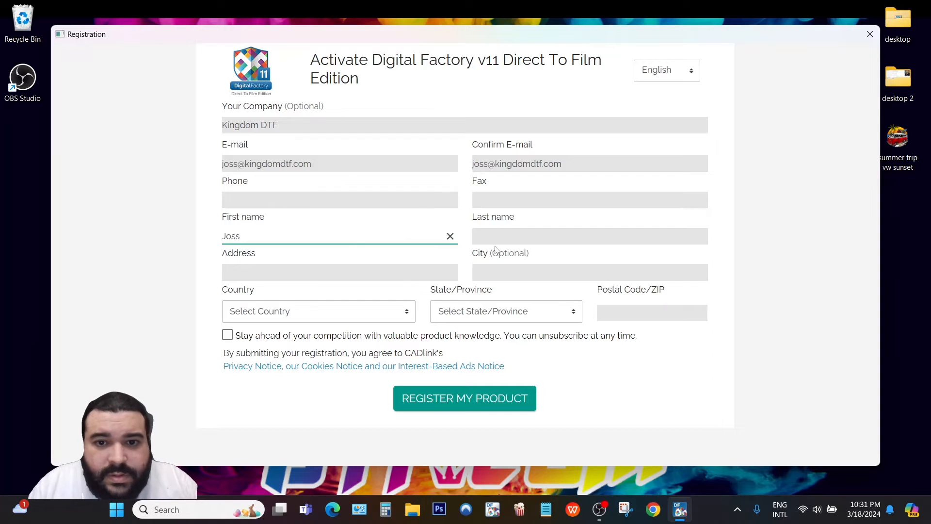
{"action": "left_click", "coordinate": [512, 239]}
{"action": "type", "text": "G"}
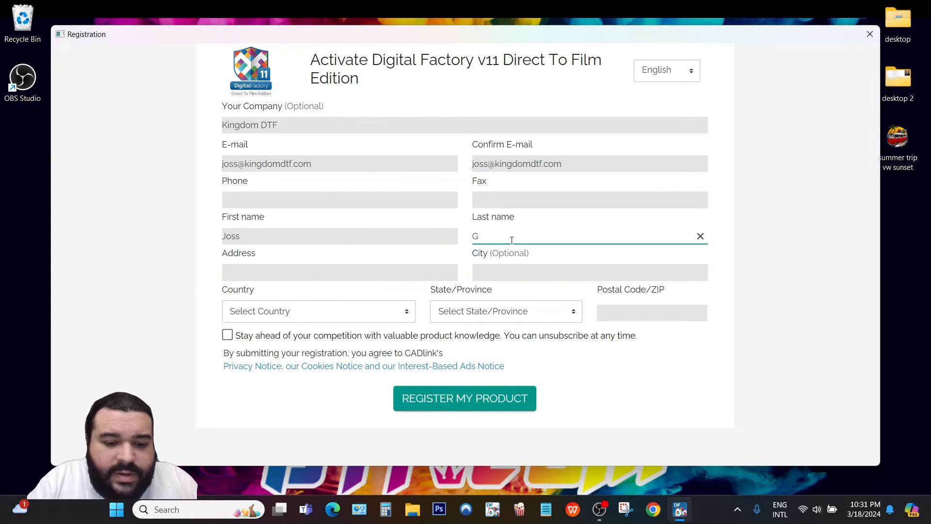
{"action": "key", "text": "BackSpace"}
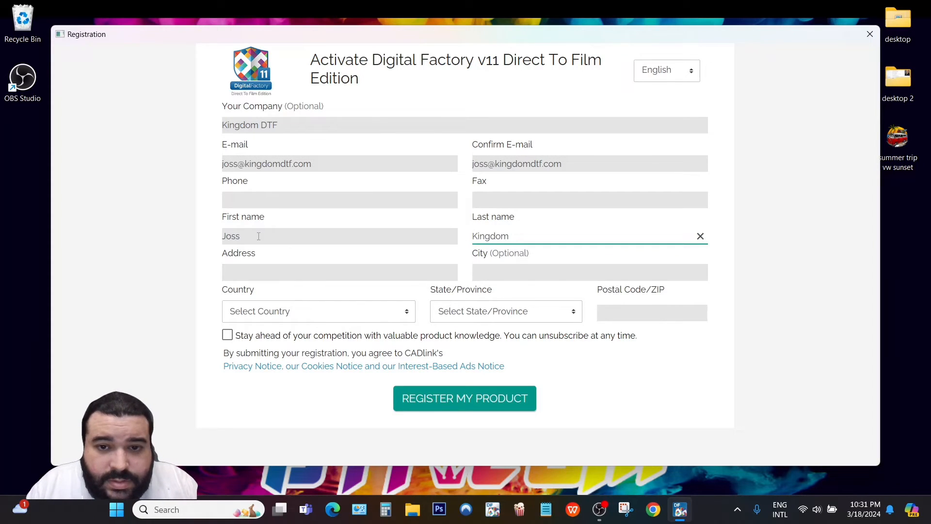
{"action": "left_click", "coordinate": [277, 274]}
{"action": "type", "text": "3401"}
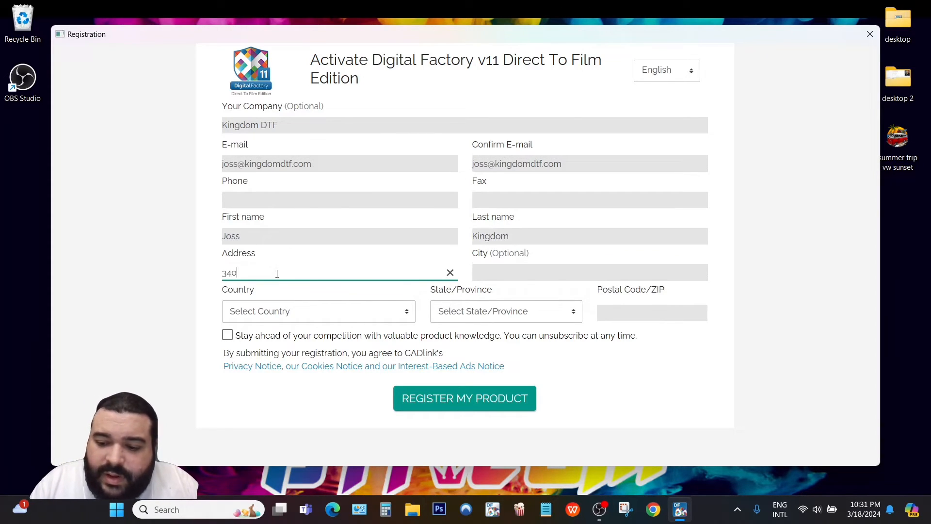
{"action": "type", "text": " C"}
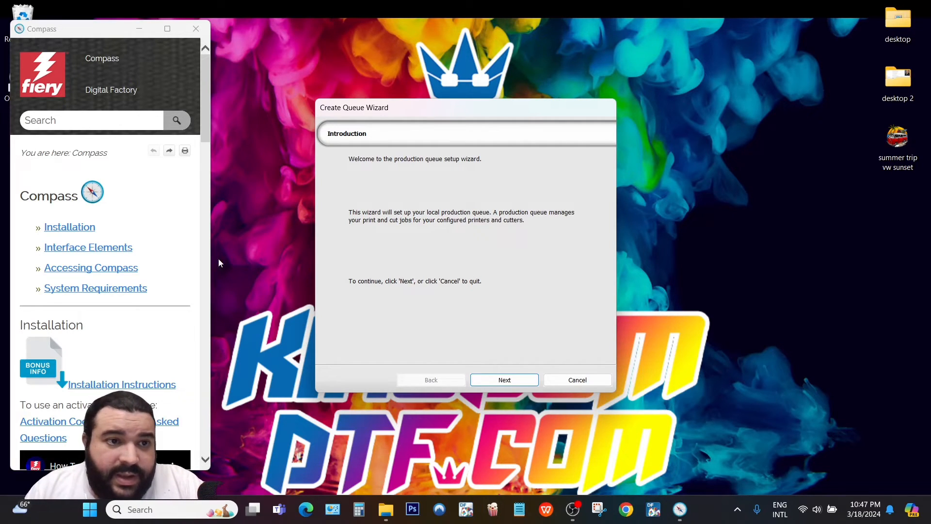
Scroll through the Compass help window, then close it.
{"action": "mouse_move", "coordinate": [132, 70]}
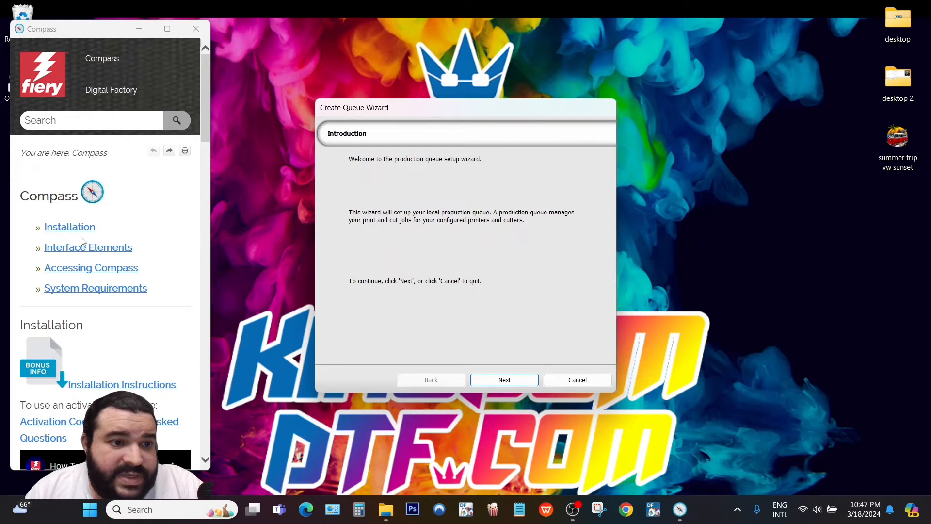
{"action": "scroll", "coordinate": [183, 233], "scroll_direction": "down", "scroll_amount": 10}
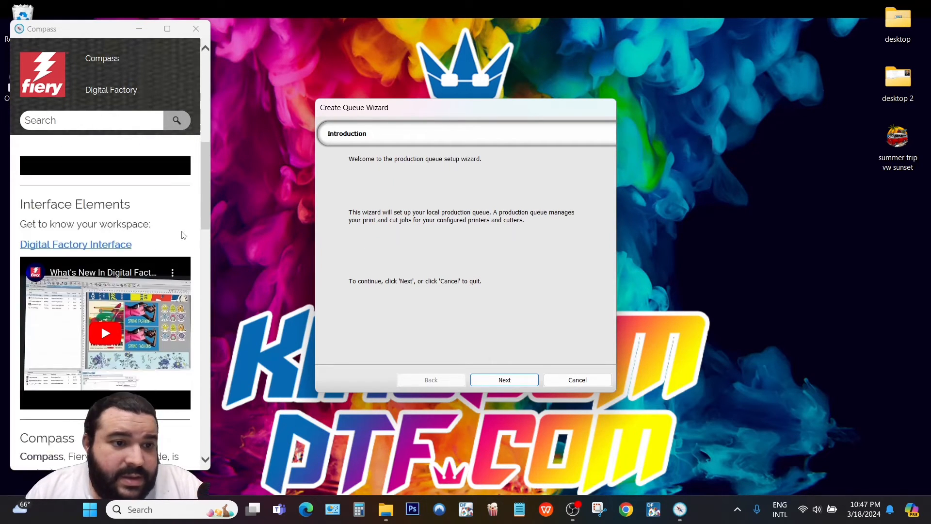
{"action": "scroll", "coordinate": [182, 235], "scroll_direction": "down", "scroll_amount": 15}
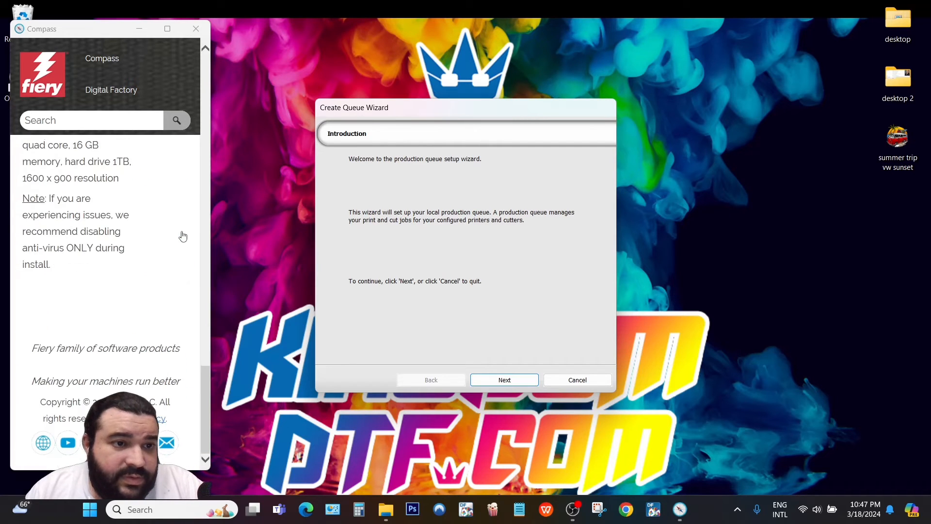
{"action": "left_click", "coordinate": [62, 128]}
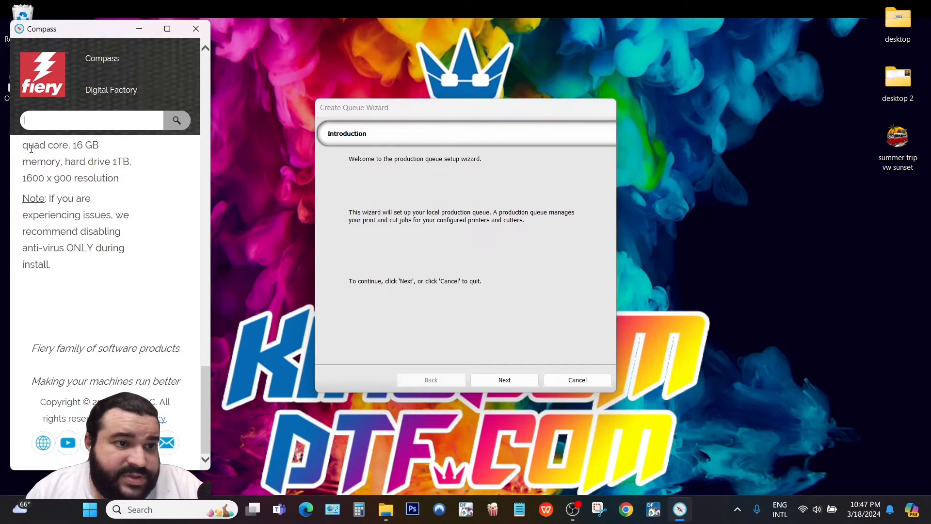
{"action": "scroll", "coordinate": [167, 262], "scroll_direction": "up", "scroll_amount": 5}
{"action": "scroll", "coordinate": [160, 265], "scroll_direction": "up", "scroll_amount": 9}
{"action": "scroll", "coordinate": [153, 261], "scroll_direction": "down", "scroll_amount": 4}
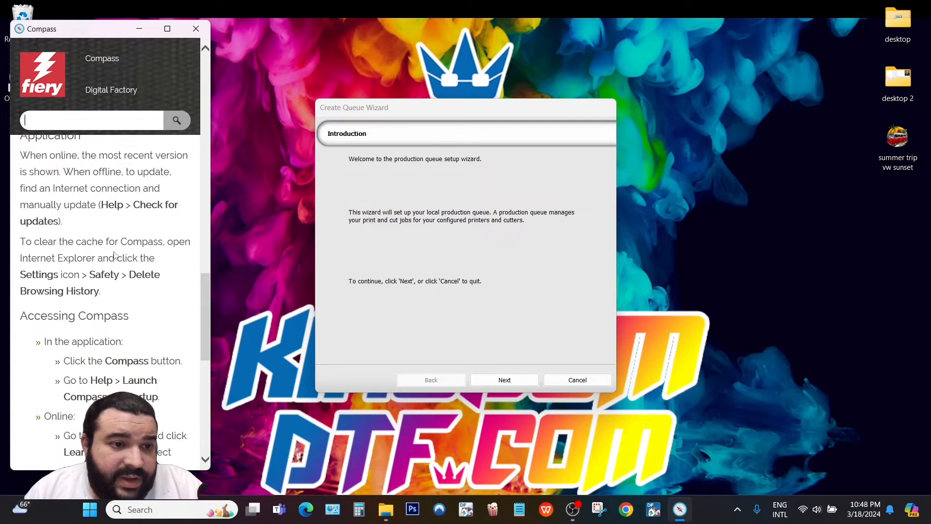
{"action": "scroll", "coordinate": [155, 260], "scroll_direction": "down", "scroll_amount": 8}
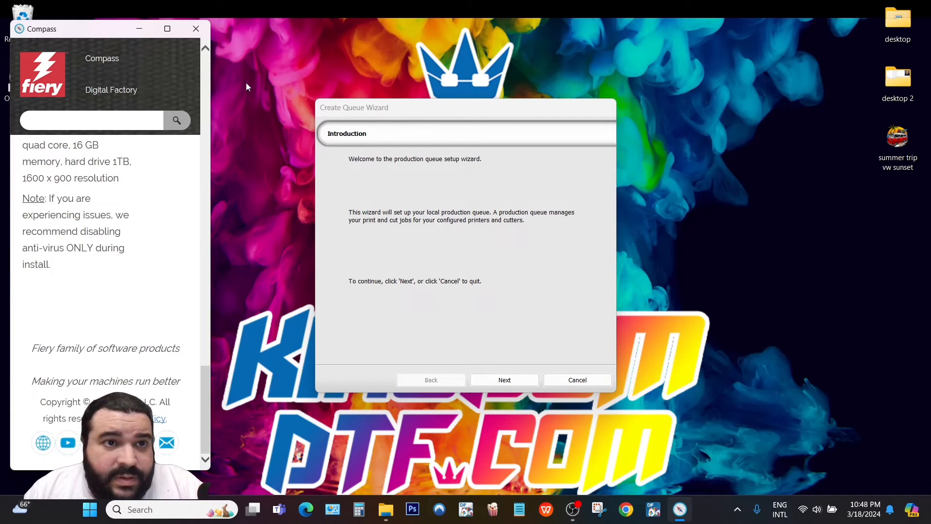
{"action": "left_click", "coordinate": [196, 28]}
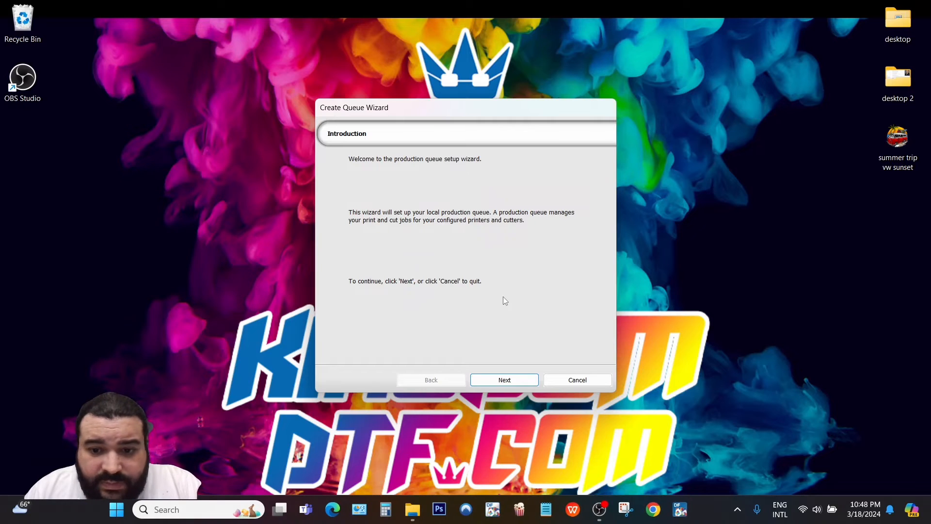
Reach Printer Defaults, keeping Kingdom DTF Knight 12, and browse the installable drivers without installing any.
{"action": "left_click", "coordinate": [523, 380]}
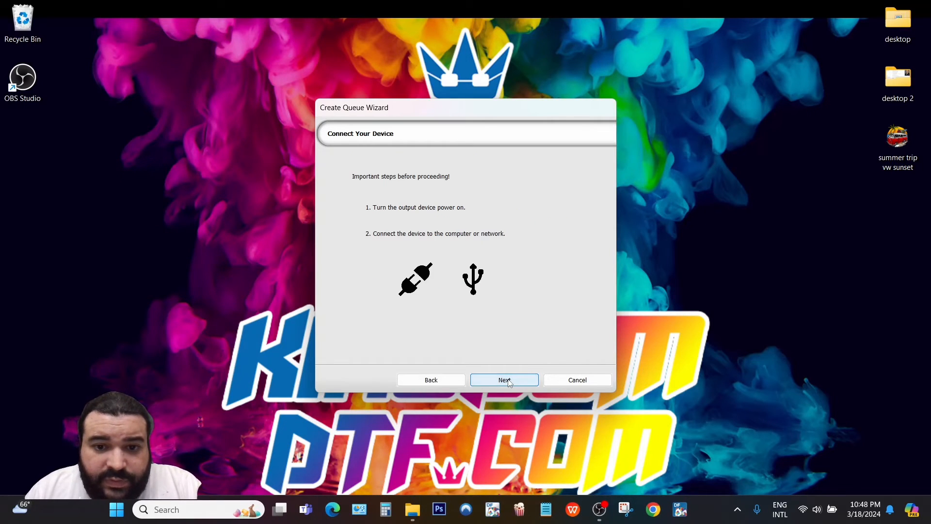
{"action": "left_click", "coordinate": [511, 381]}
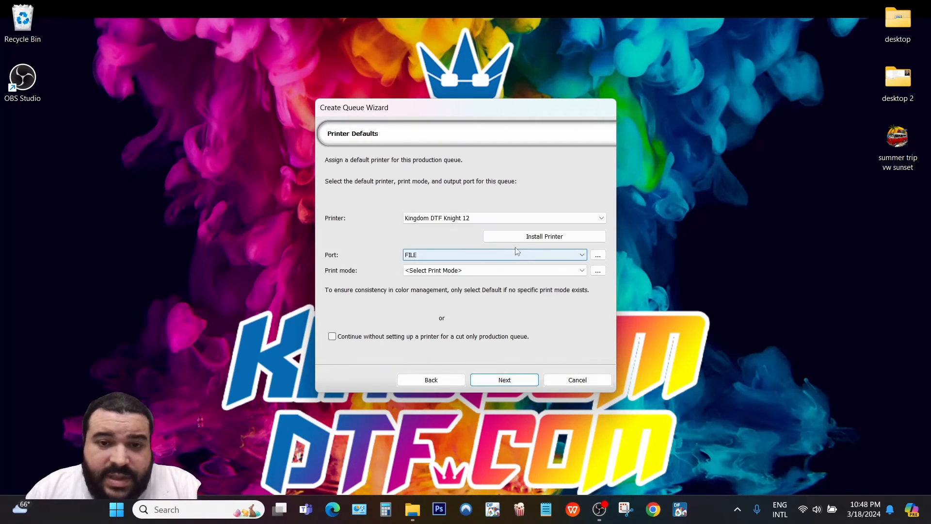
{"action": "left_click", "coordinate": [450, 219]}
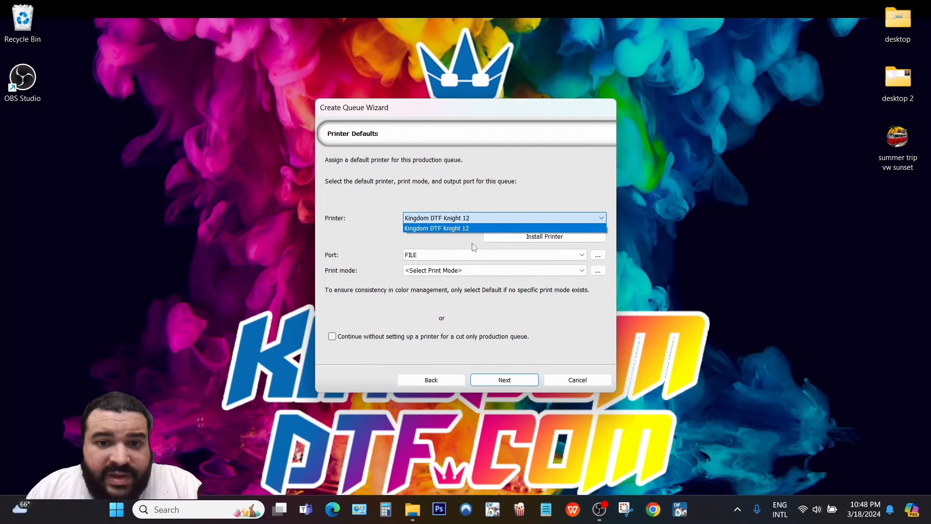
{"action": "left_click", "coordinate": [538, 219]}
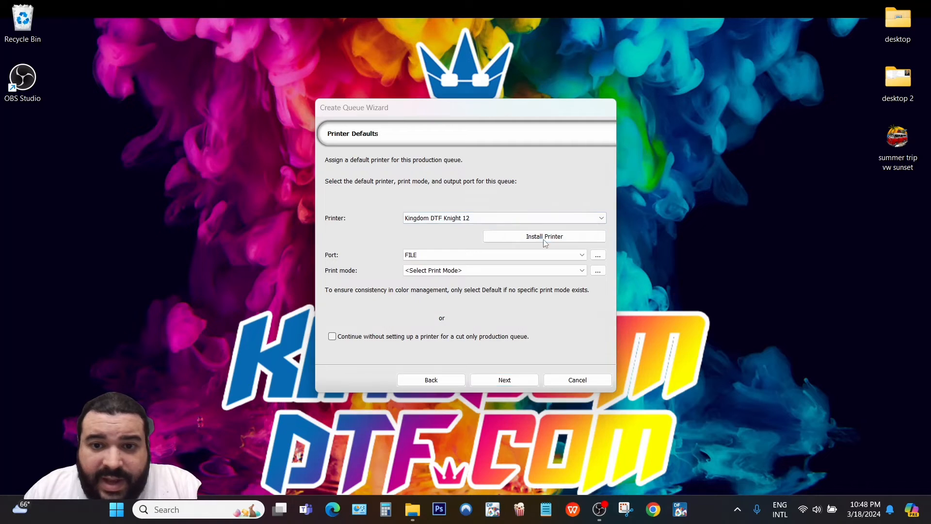
{"action": "left_click", "coordinate": [543, 238]}
{"action": "scroll", "coordinate": [581, 243], "scroll_direction": "down", "scroll_amount": 5}
{"action": "mouse_move", "coordinate": [606, 206]}
{"action": "left_mouse_down"}
{"action": "mouse_move", "coordinate": [597, 340]}
{"action": "mouse_move", "coordinate": [601, 195]}
{"action": "left_mouse_up"}
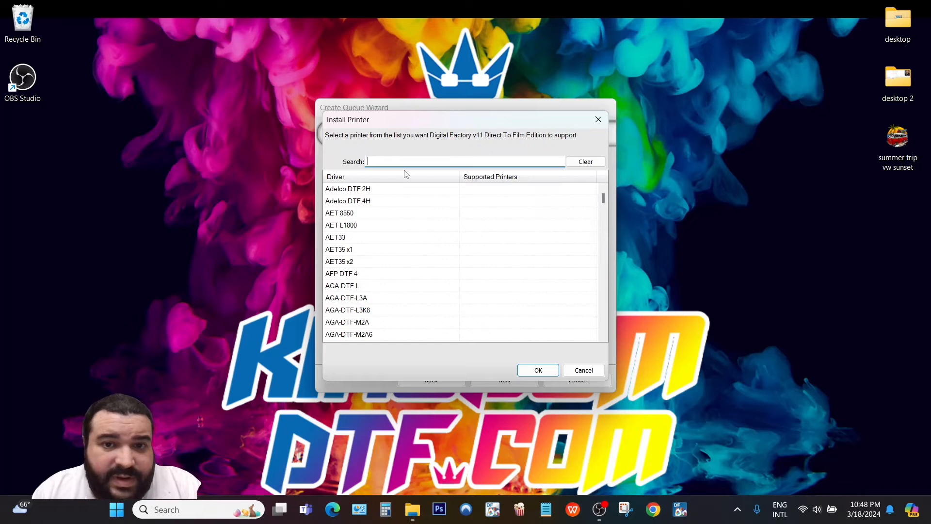
{"action": "left_click", "coordinate": [598, 119]}
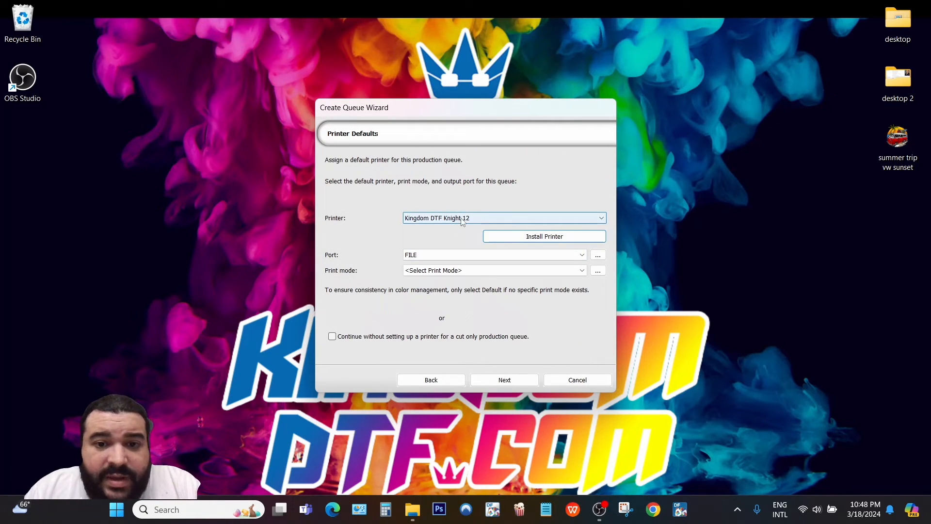
Set the output port to NULL and print mode to 720x2160 6 Pass Color.
{"action": "left_click", "coordinate": [504, 379]}
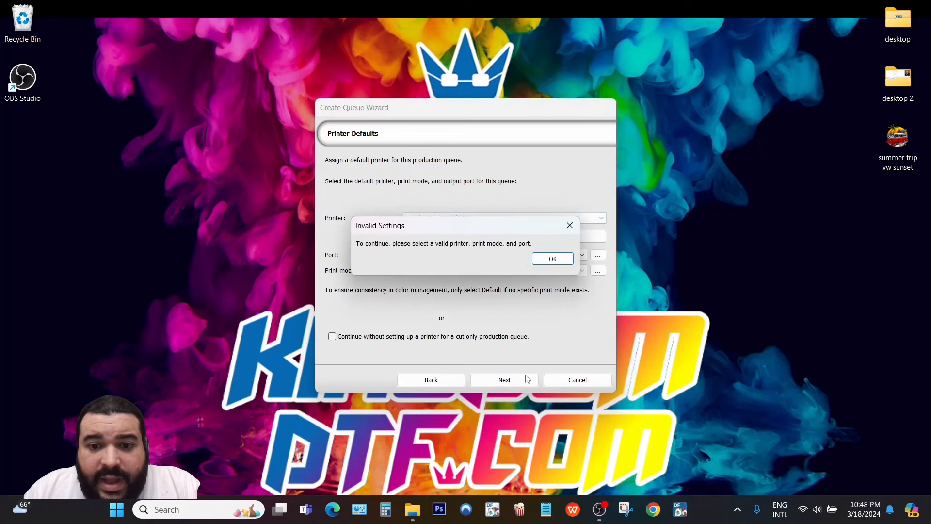
{"action": "left_click", "coordinate": [534, 262]}
{"action": "left_click", "coordinate": [432, 273]}
{"action": "left_click", "coordinate": [432, 275]}
{"action": "left_click", "coordinate": [432, 256]}
{"action": "left_click", "coordinate": [429, 281]}
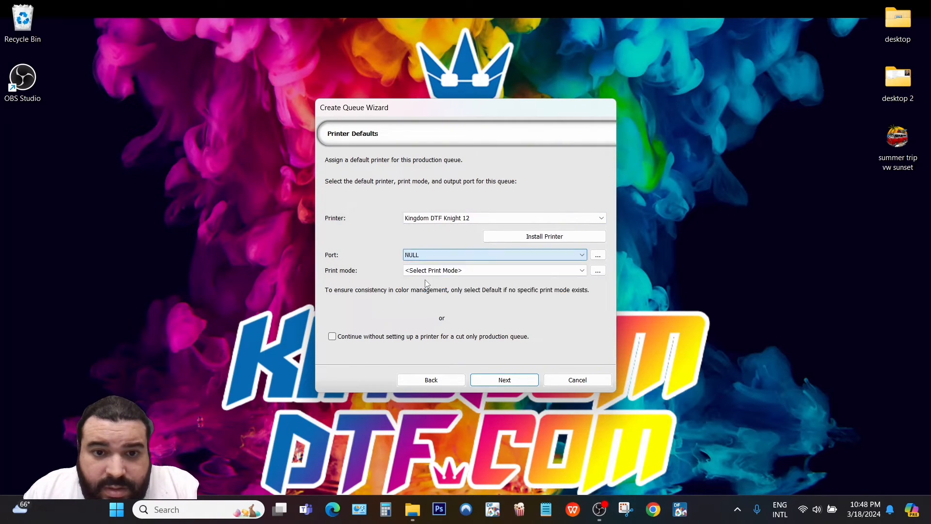
{"action": "left_click", "coordinate": [491, 382]}
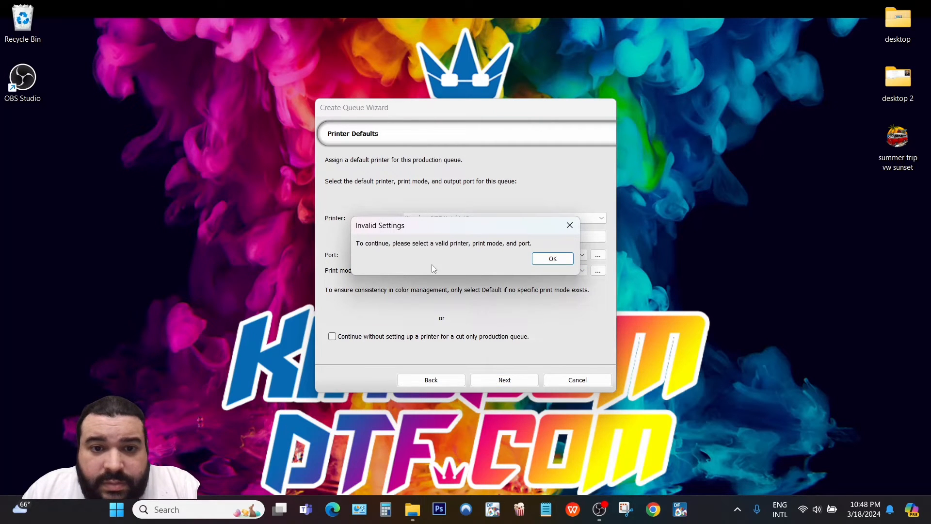
{"action": "left_click", "coordinate": [541, 258]}
{"action": "left_click", "coordinate": [442, 271]}
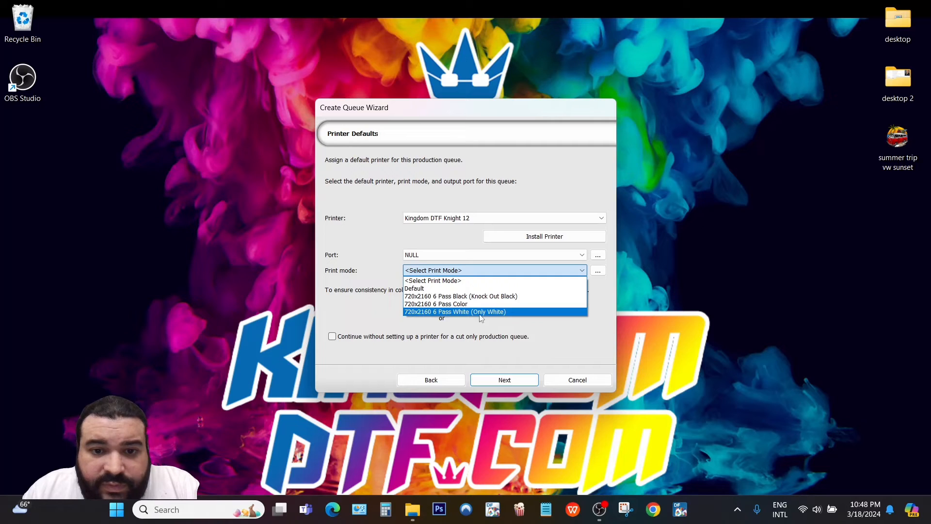
{"action": "left_click", "coordinate": [466, 304]}
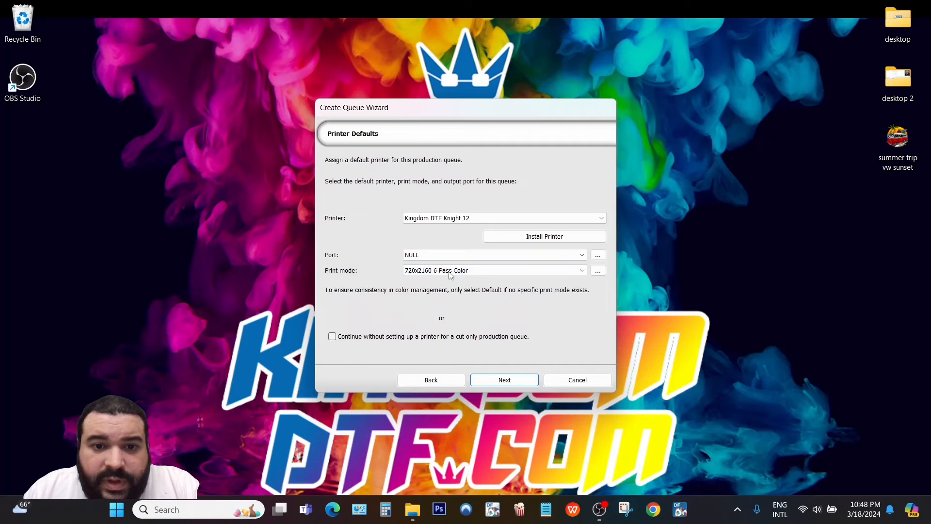
Skip cutter setup, keep the name Kingdom DTF Knight 12, choose ROLL 13 - A3 PLUS media, and finish.
{"action": "left_click", "coordinate": [528, 377]}
{"action": "left_click", "coordinate": [506, 379]}
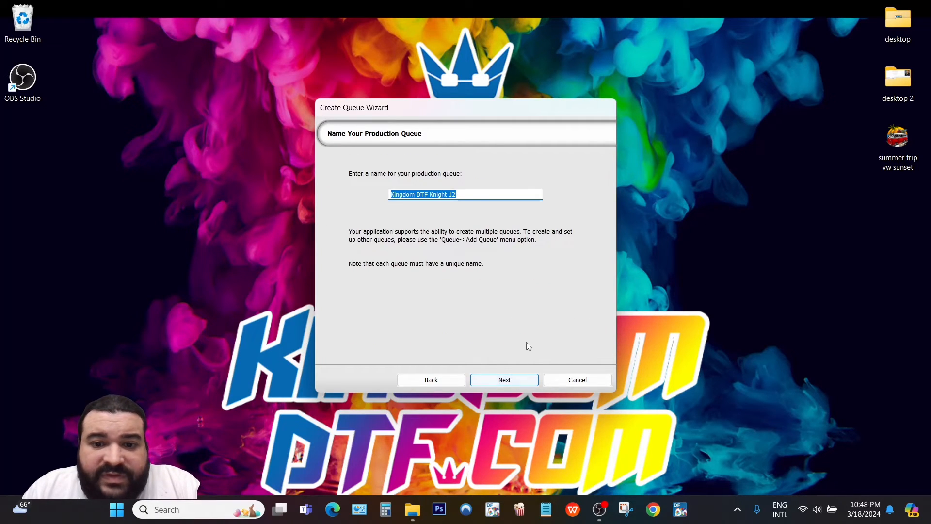
{"action": "left_click", "coordinate": [509, 382]}
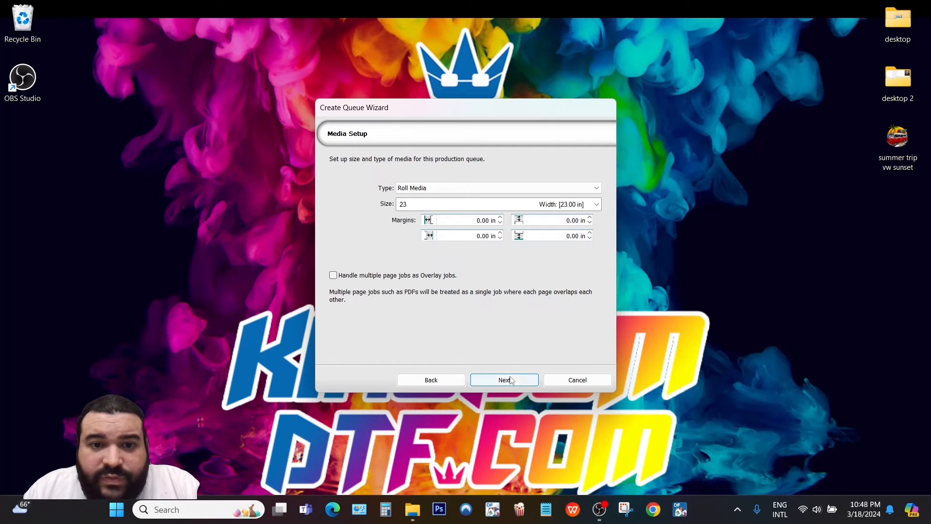
{"action": "left_click", "coordinate": [597, 204]}
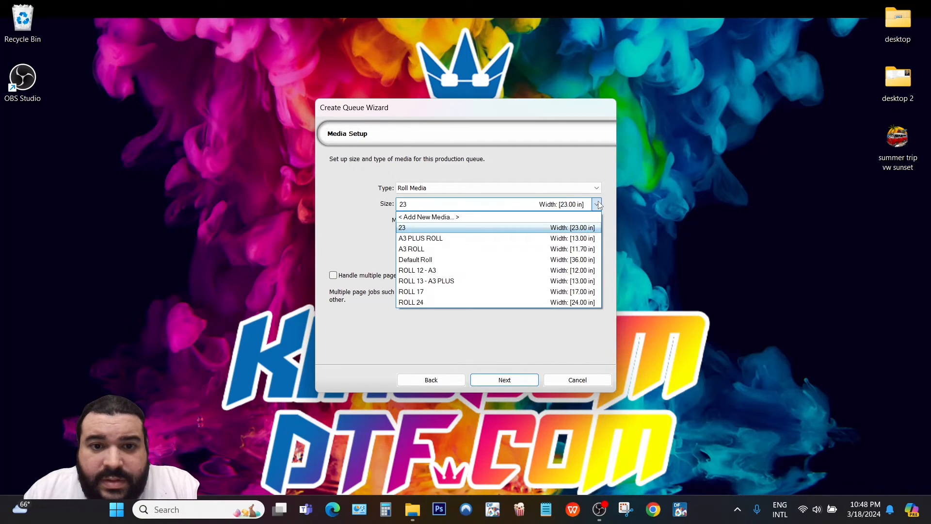
{"action": "left_click", "coordinate": [434, 281]}
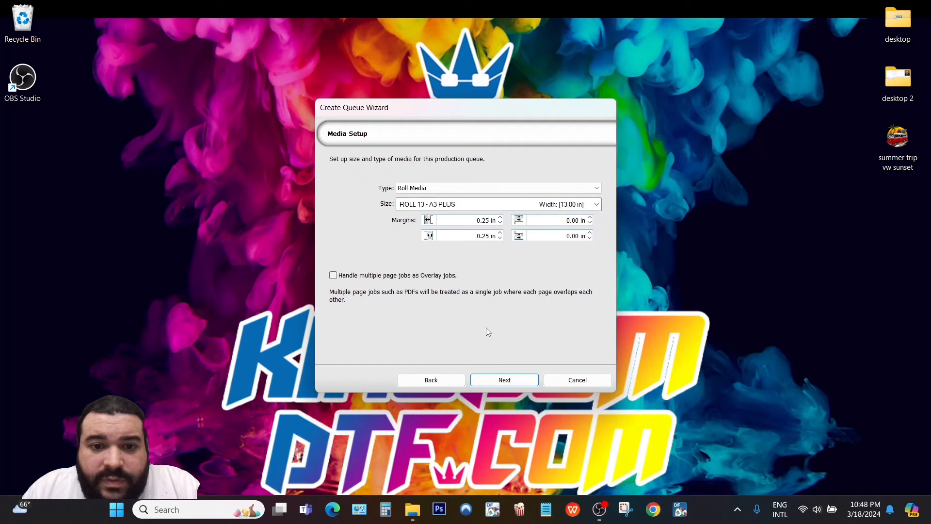
{"action": "left_click", "coordinate": [497, 381]}
{"action": "left_click", "coordinate": [498, 381]}
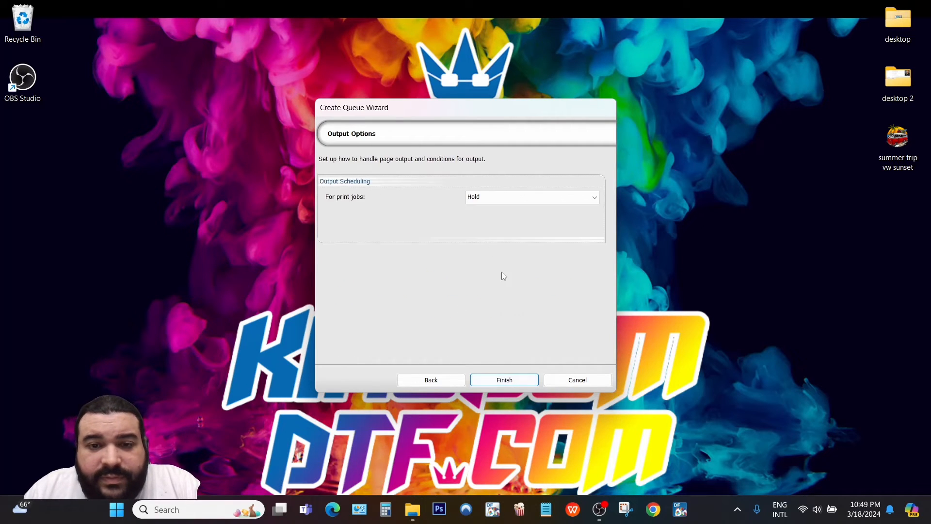
{"action": "left_click", "coordinate": [520, 382]}
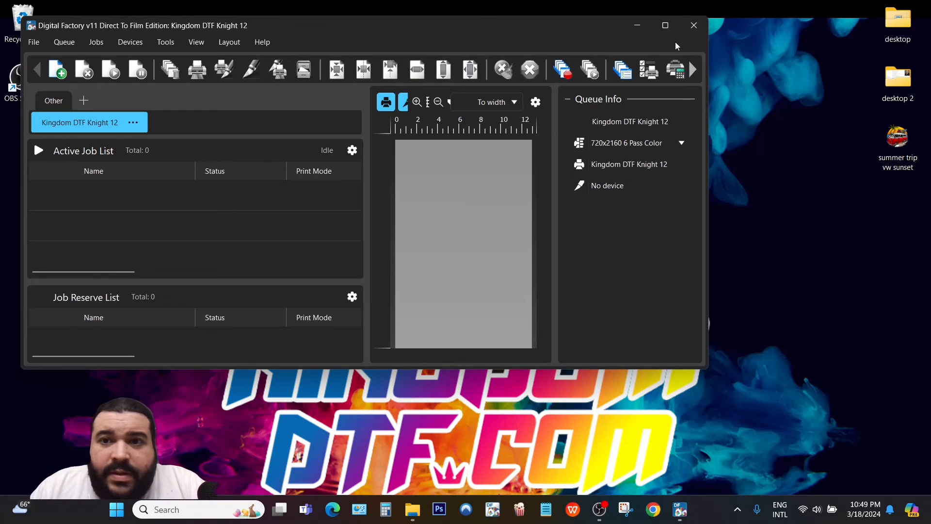
Maximize the window, switch View > UI Mode to Classic, and open the Queue menu.
{"action": "left_click", "coordinate": [664, 25]}
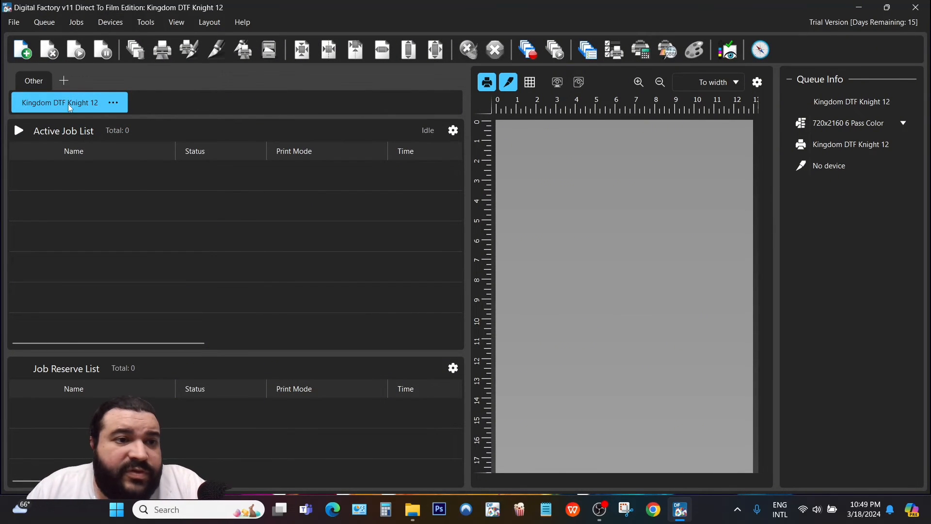
{"action": "left_click", "coordinate": [209, 23]}
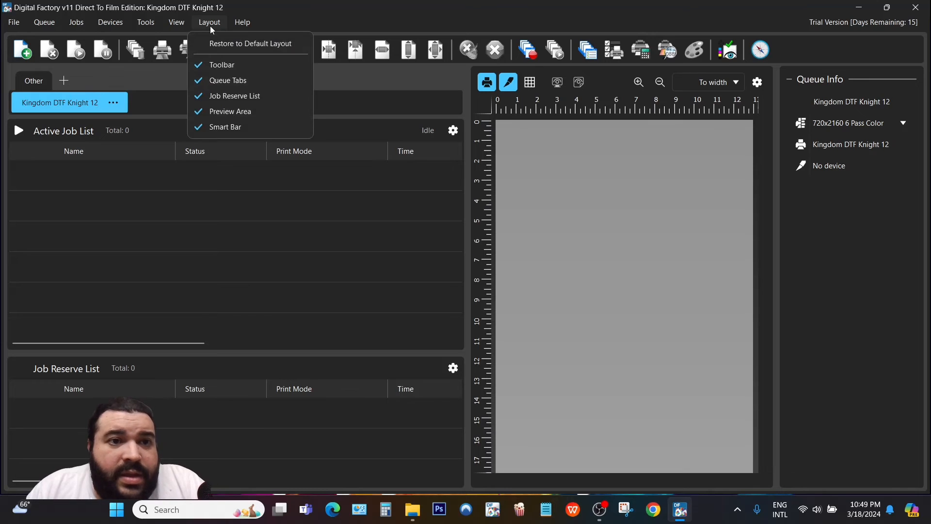
{"action": "left_click", "coordinate": [178, 22]}
{"action": "mouse_move", "coordinate": [171, 41]}
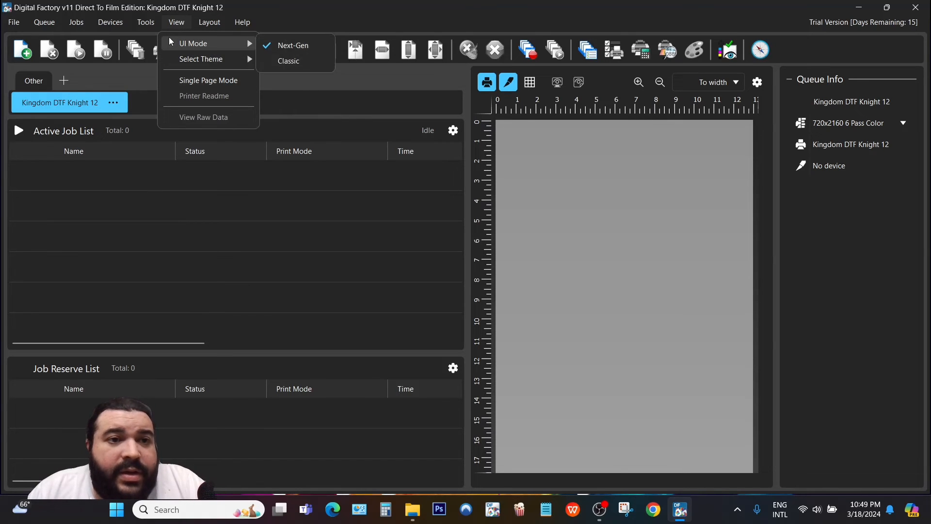
{"action": "left_click", "coordinate": [292, 64]}
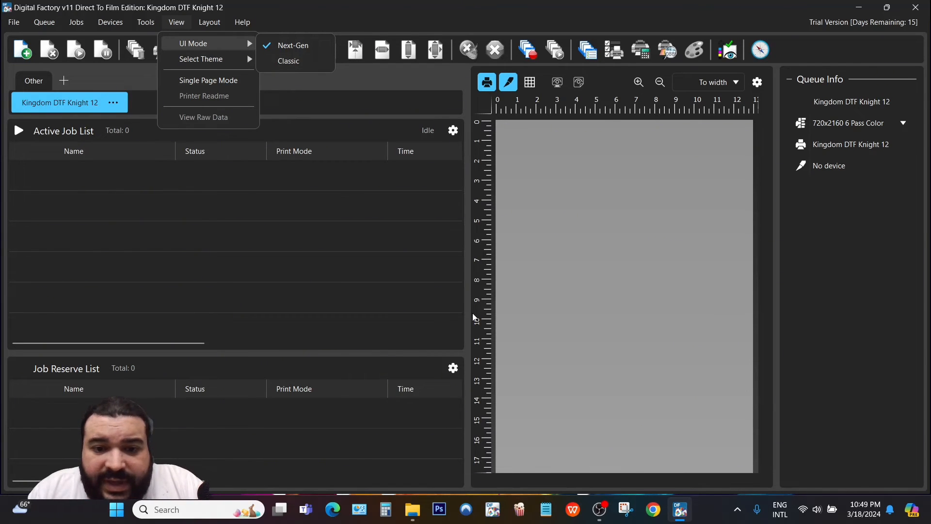
{"action": "left_click", "coordinate": [14, 23]}
{"action": "left_click", "coordinate": [46, 23]}
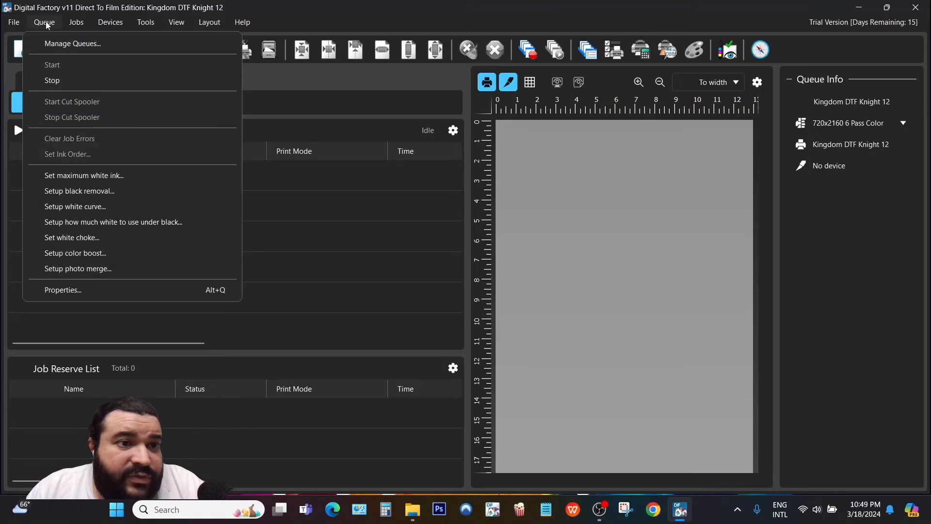
Cancel the Open dialog, then review the queue's TCP/IP port settings in Queue Manager without changes.
{"action": "left_click", "coordinate": [68, 41]}
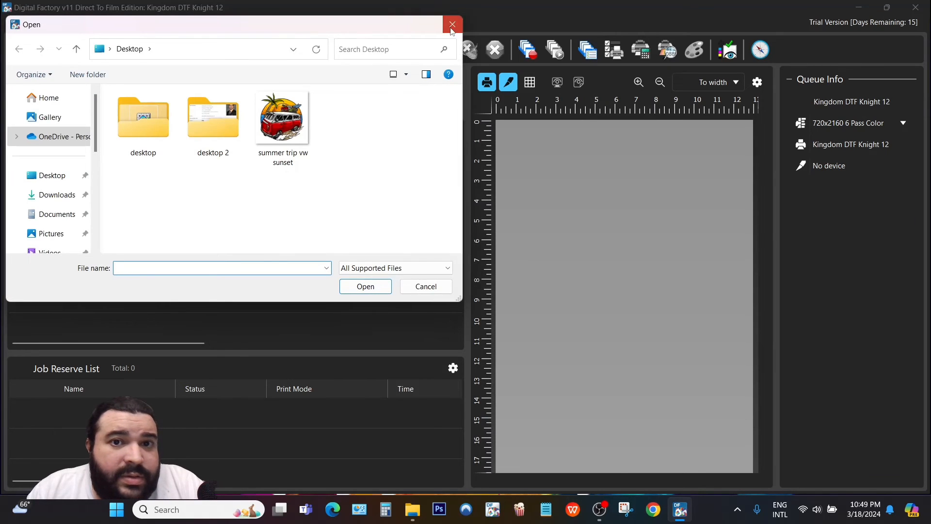
{"action": "left_click", "coordinate": [451, 30]}
{"action": "left_click", "coordinate": [44, 23]}
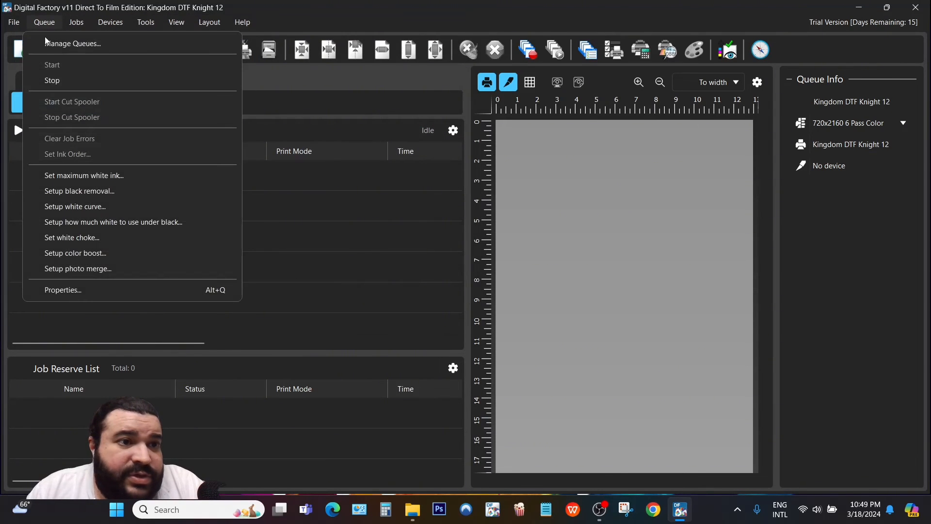
{"action": "left_click", "coordinate": [73, 44]}
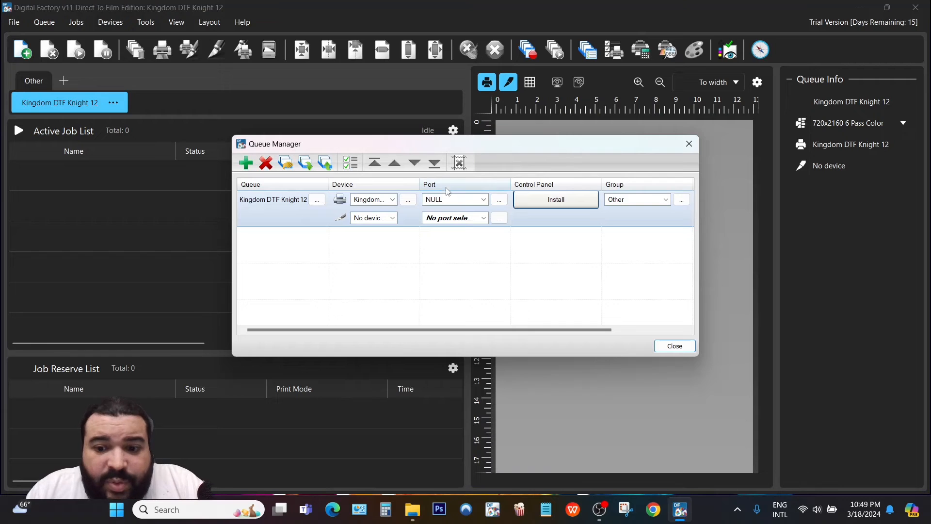
{"action": "left_click", "coordinate": [484, 200]}
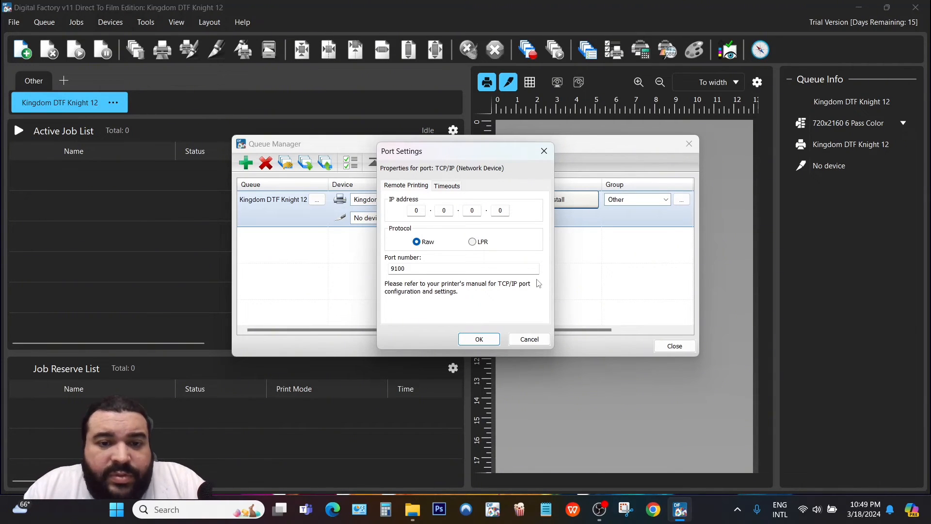
{"action": "left_click", "coordinate": [415, 210]}
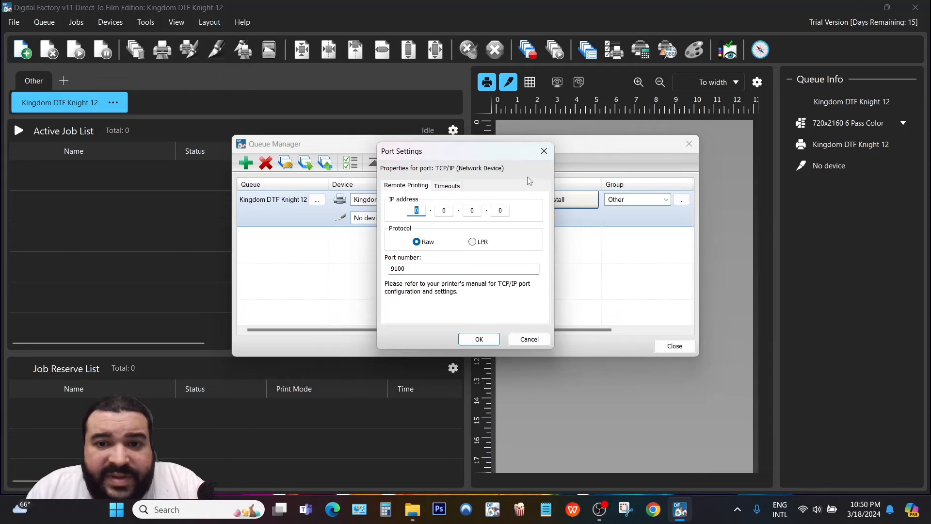
{"action": "left_click", "coordinate": [544, 151]}
{"action": "left_click", "coordinate": [690, 145]}
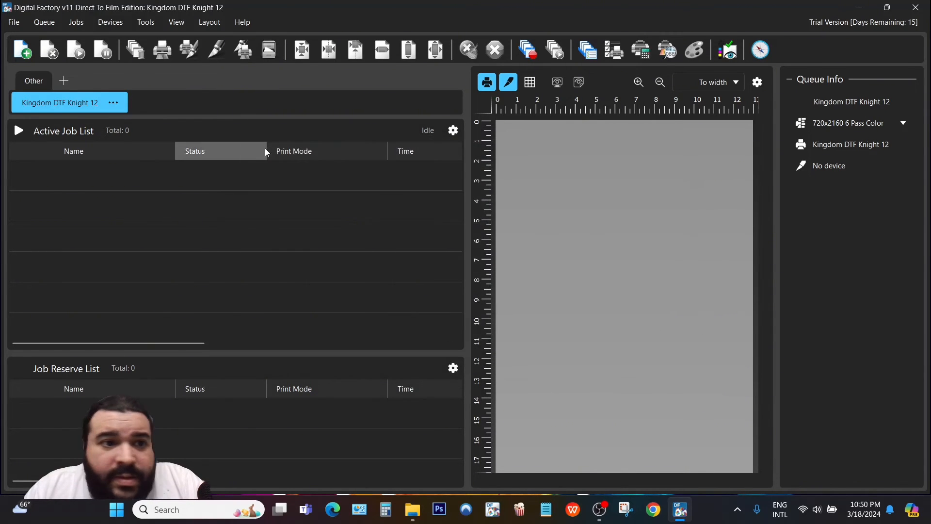
Import 'summer trip vw sunset' via File > Import File, accepting the low-resolution warning.
{"action": "left_click", "coordinate": [12, 23]}
{"action": "mouse_move", "coordinate": [42, 22]}
{"action": "mouse_move", "coordinate": [13, 22]}
{"action": "left_click", "coordinate": [17, 45]}
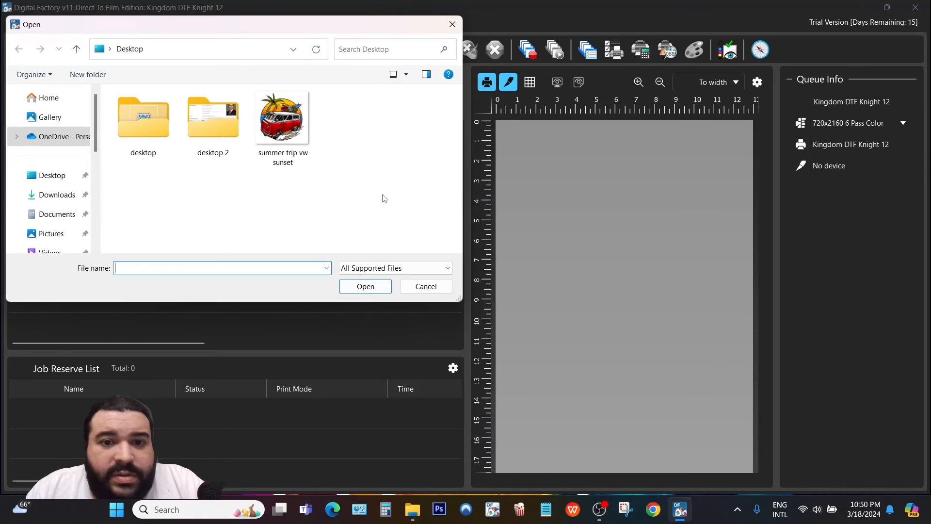
{"action": "double_click", "coordinate": [280, 129]}
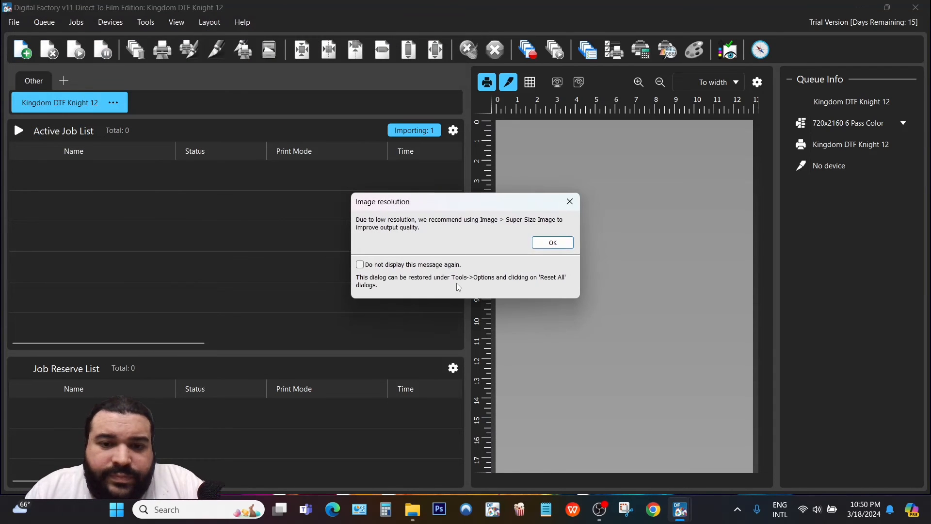
{"action": "left_click", "coordinate": [545, 243]}
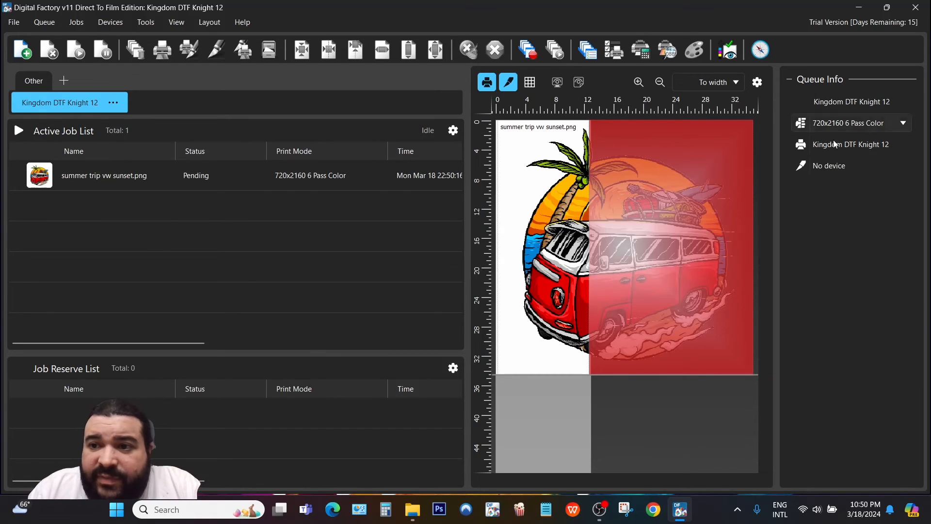
{"action": "left_click", "coordinate": [903, 125]}
{"action": "left_click", "coordinate": [902, 125]}
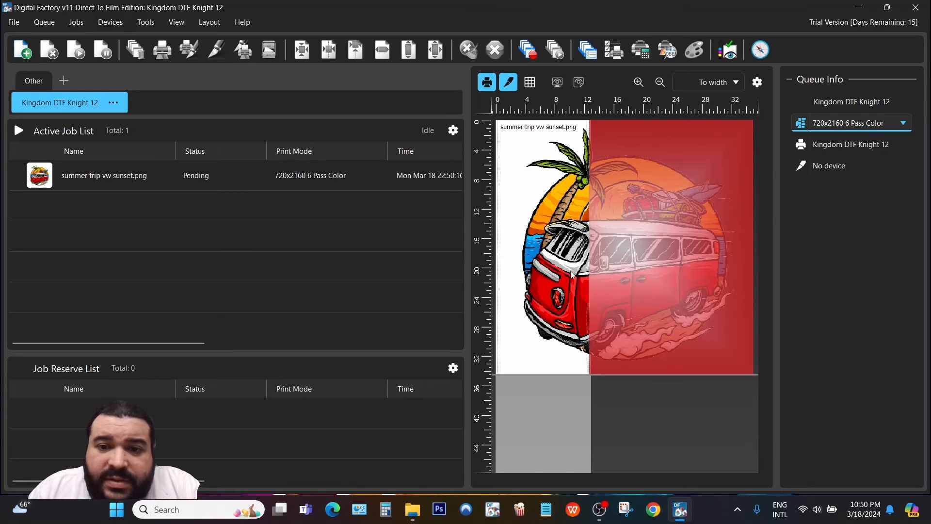
Resize the sunset image by dragging its corner handle, shrinking then enlarging it.
{"action": "left_click", "coordinate": [580, 270]}
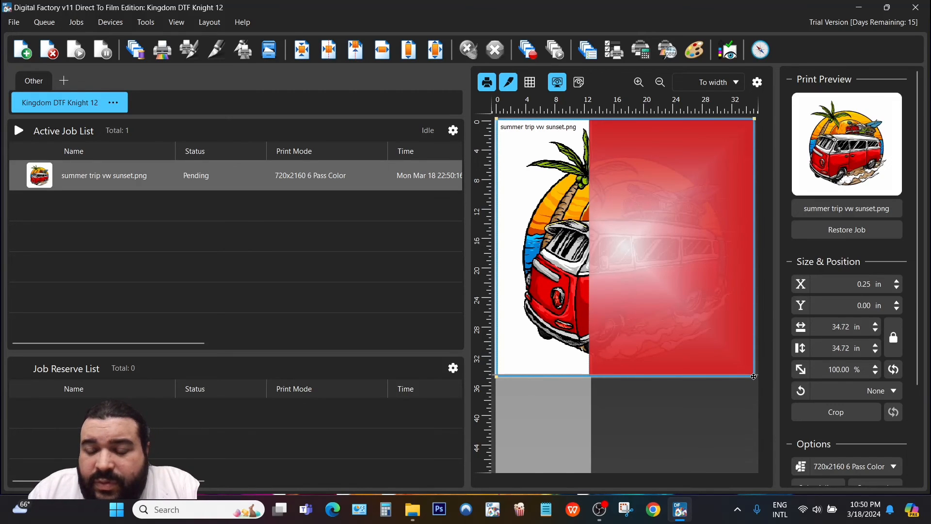
{"action": "left_click_drag", "start_coordinate": [756, 376], "coordinate": [586, 208]}
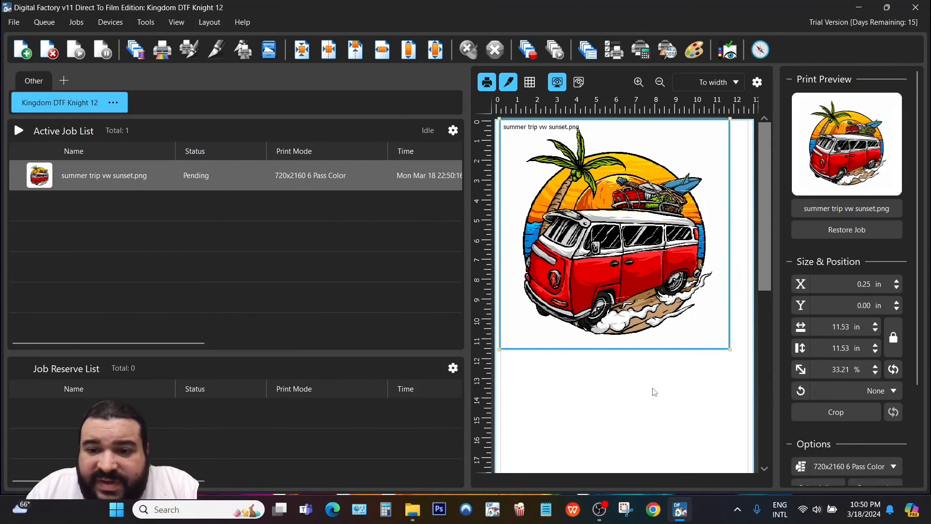
{"action": "left_click", "coordinate": [647, 391]}
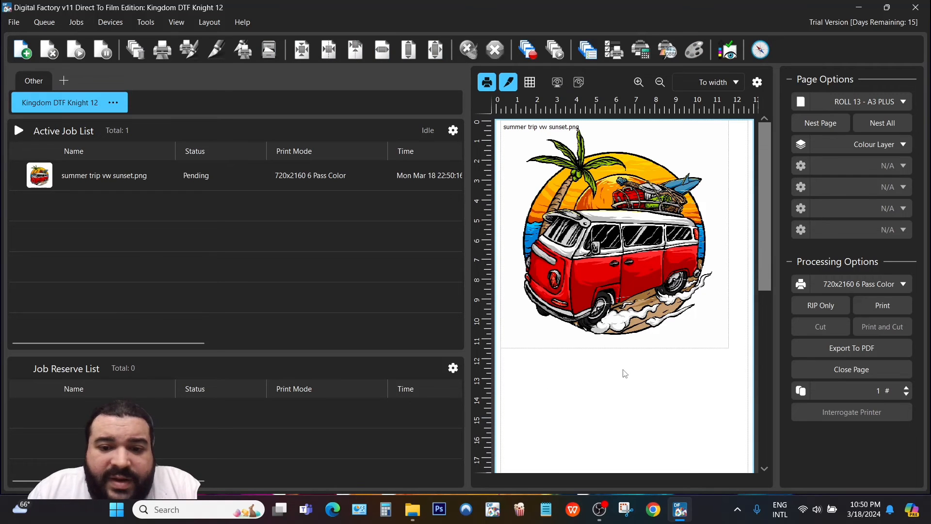
{"action": "left_click", "coordinate": [618, 311]}
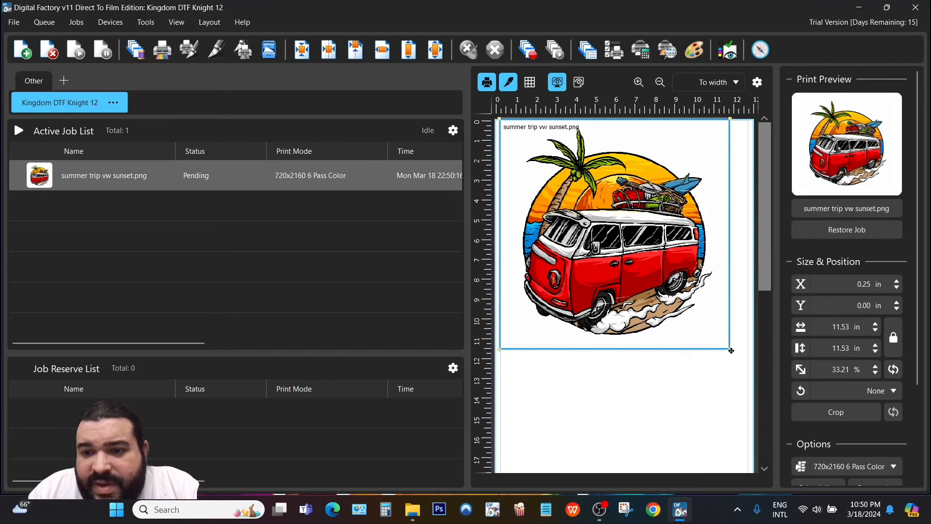
{"action": "left_click_drag", "start_coordinate": [730, 348], "coordinate": [740, 374]}
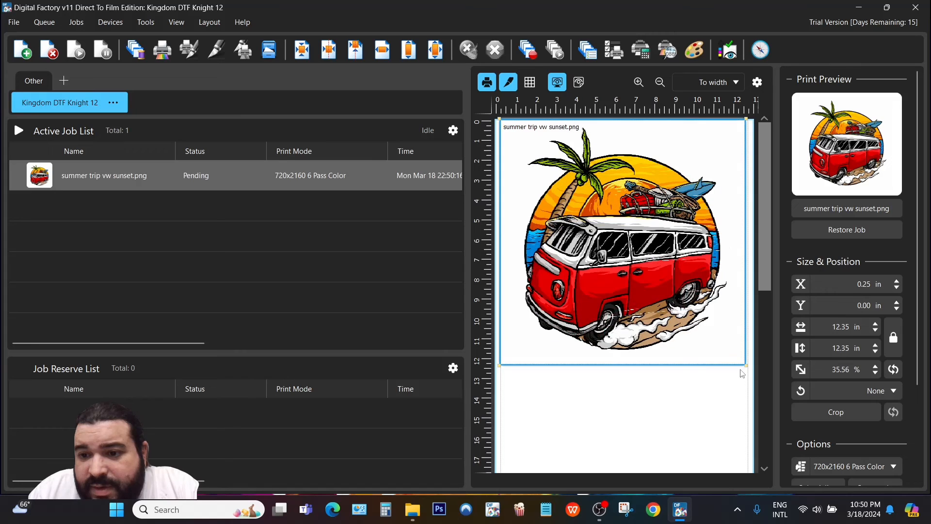
{"action": "left_click", "coordinate": [706, 380]}
Enter a width of 10 in the Size & Position panel and deselect the image.
{"action": "left_click", "coordinate": [706, 332]}
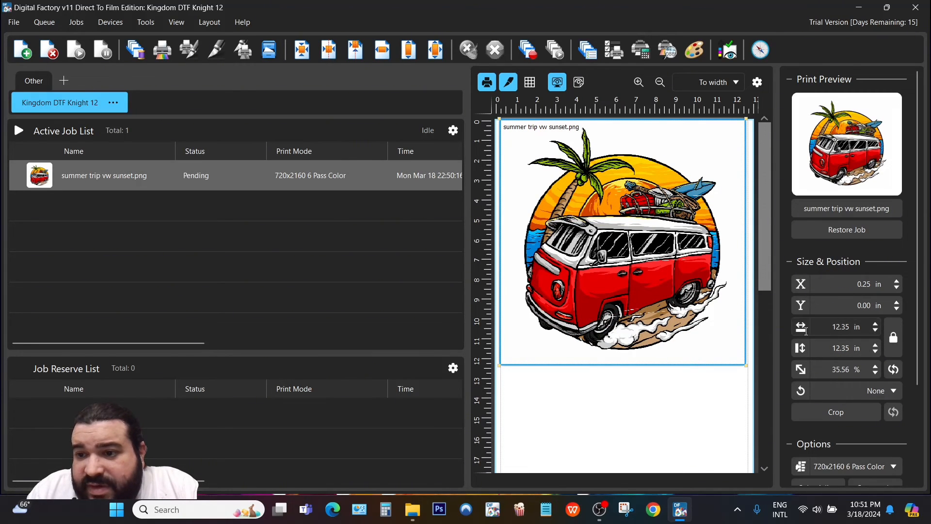
{"action": "left_click", "coordinate": [834, 329]}
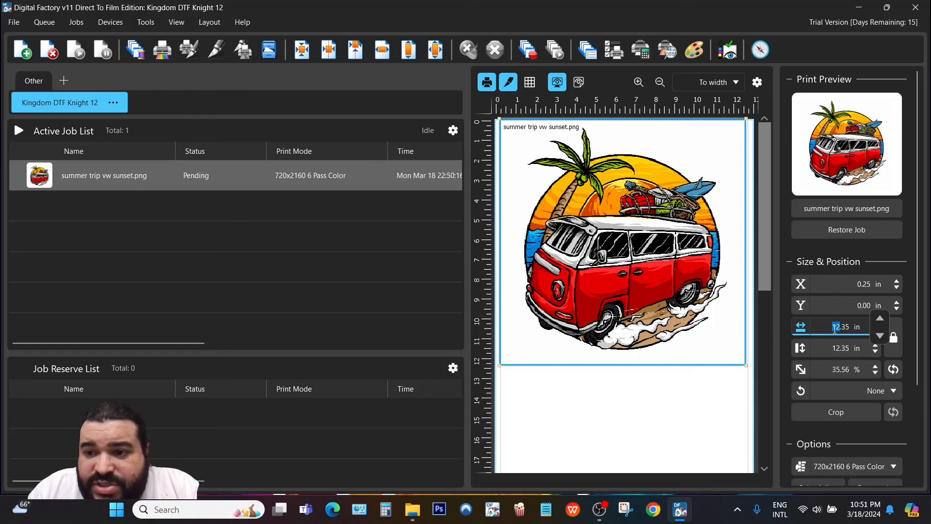
{"action": "double_click", "coordinate": [834, 327]}
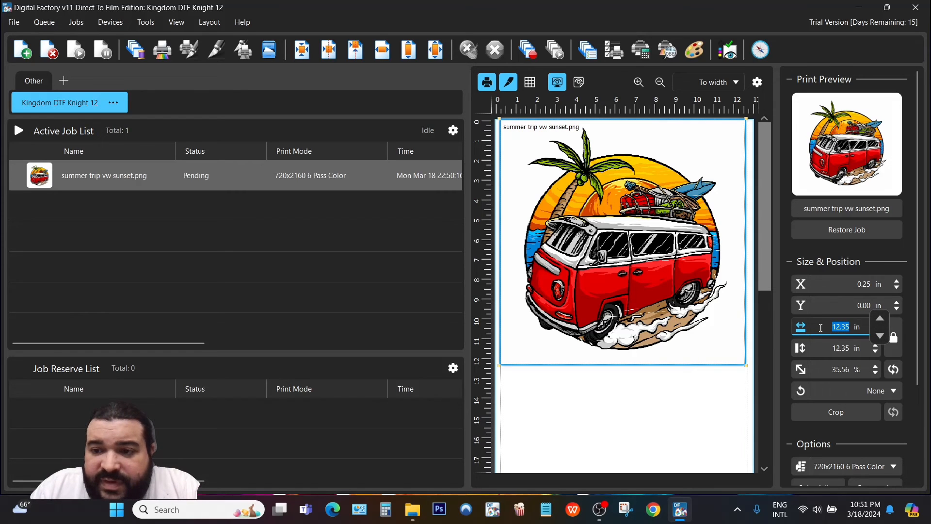
{"action": "type", "text": "10"}
{"action": "key", "text": "Return"}
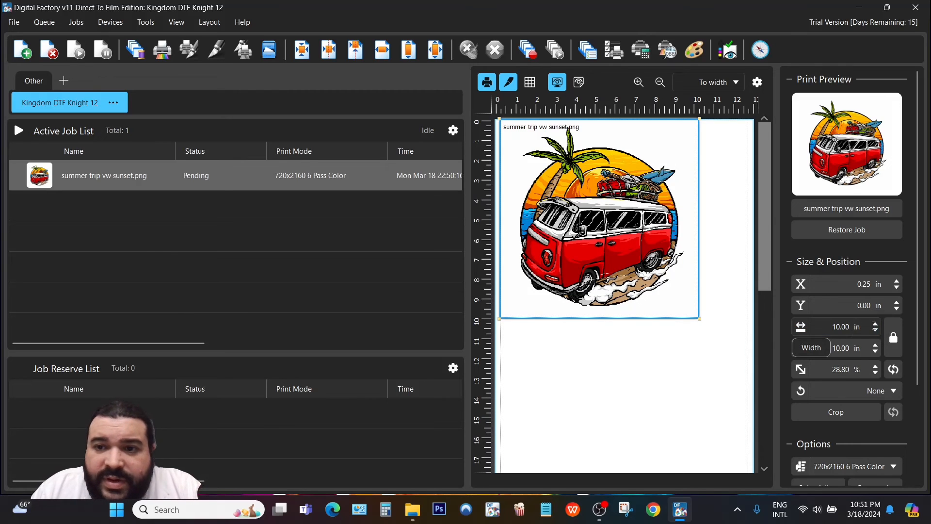
{"action": "left_click", "coordinate": [647, 360]}
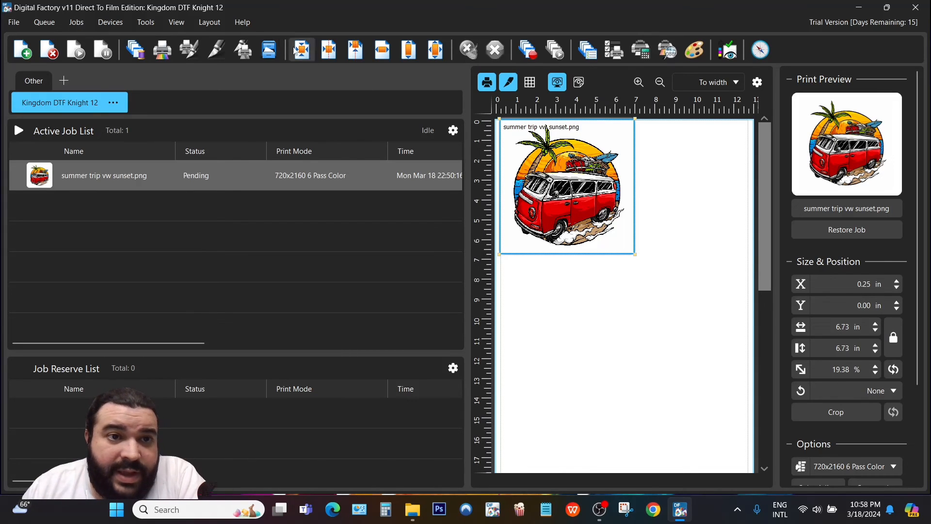
{"action": "left_click", "coordinate": [241, 24]}
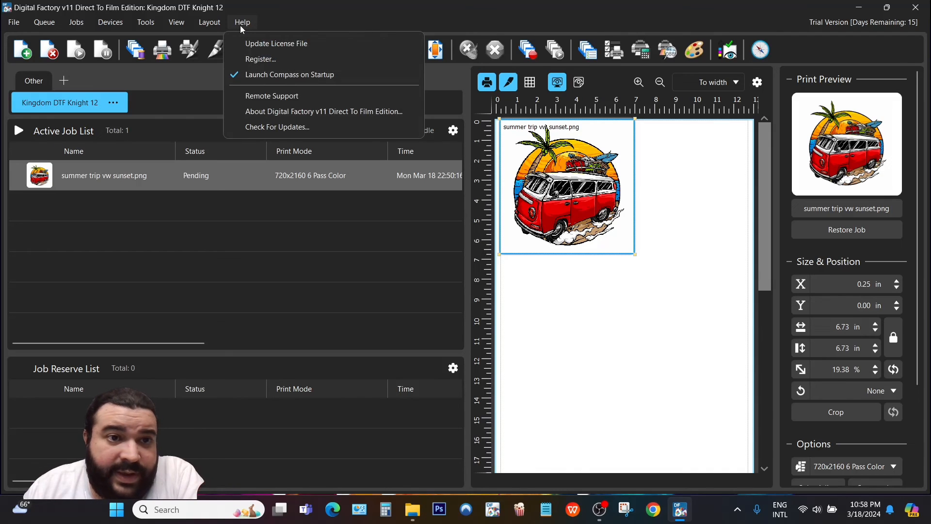
{"action": "left_click", "coordinate": [247, 60]}
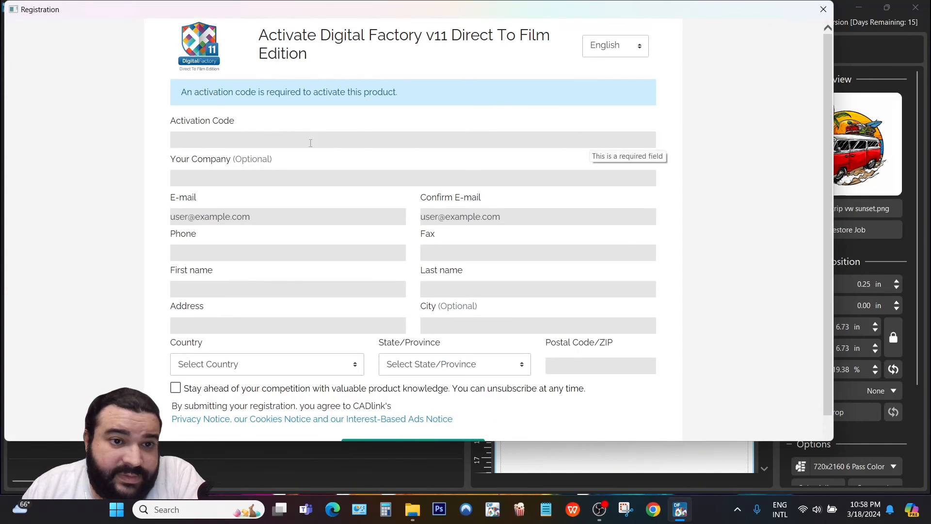
{"action": "left_click", "coordinate": [236, 137]}
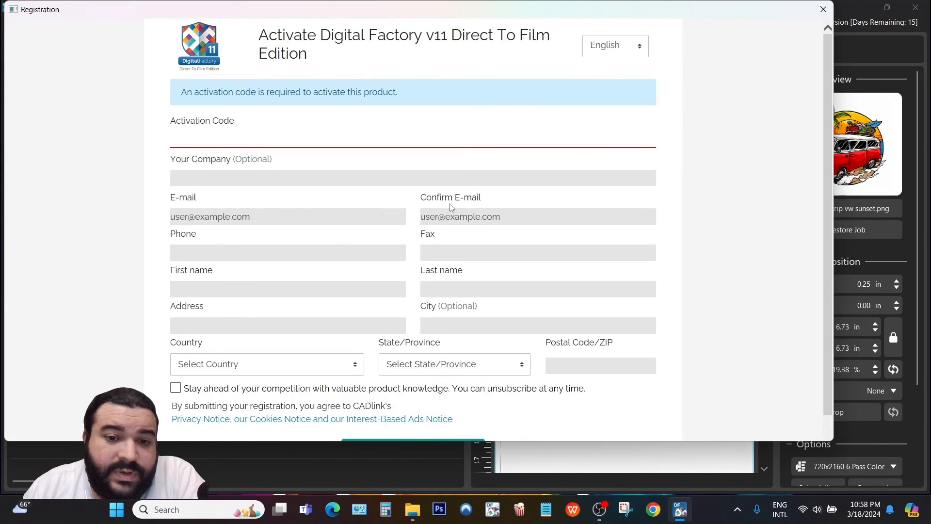
{"action": "left_click", "coordinate": [260, 179]}
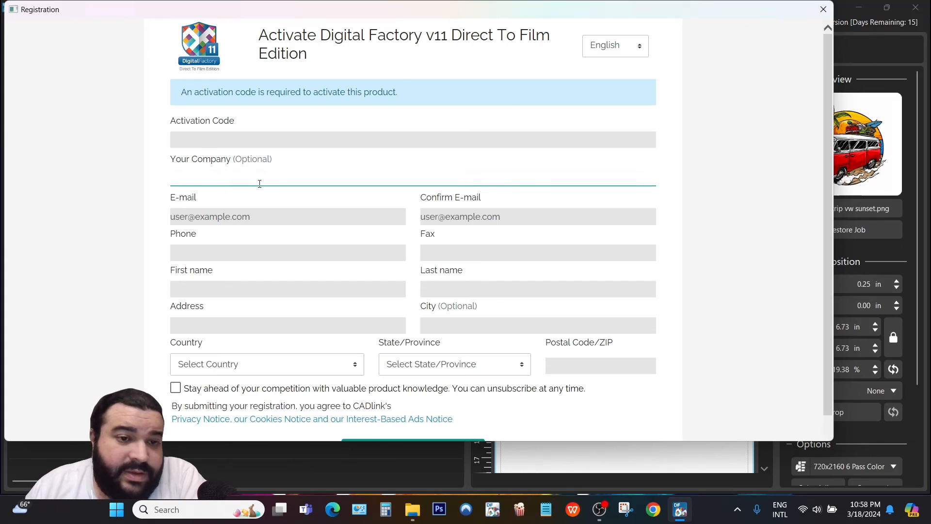
{"action": "left_click", "coordinate": [201, 141]}
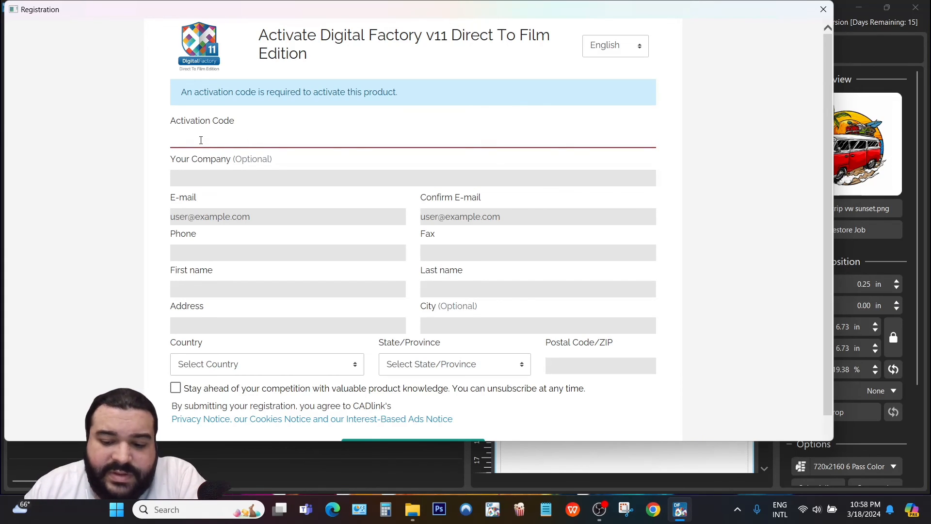
{"action": "type", "text": "P1234567890"}
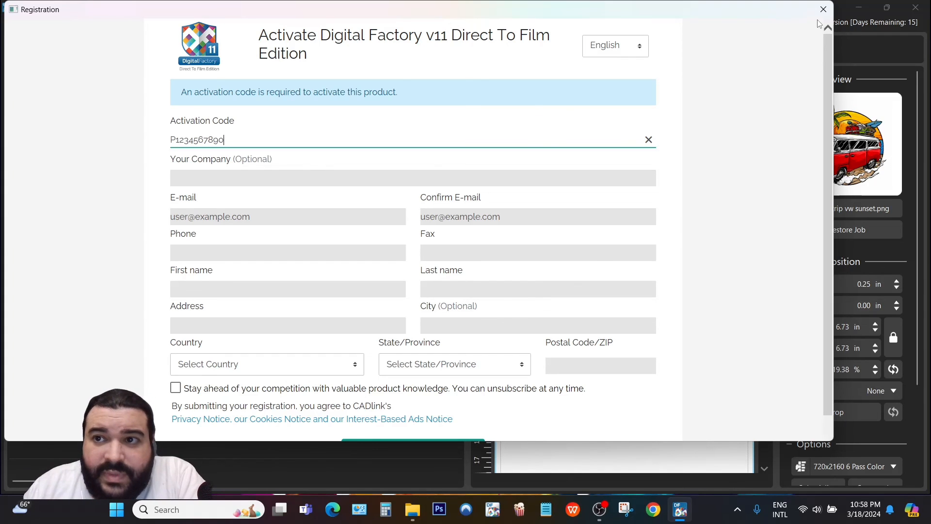
{"action": "left_click", "coordinate": [823, 10]}
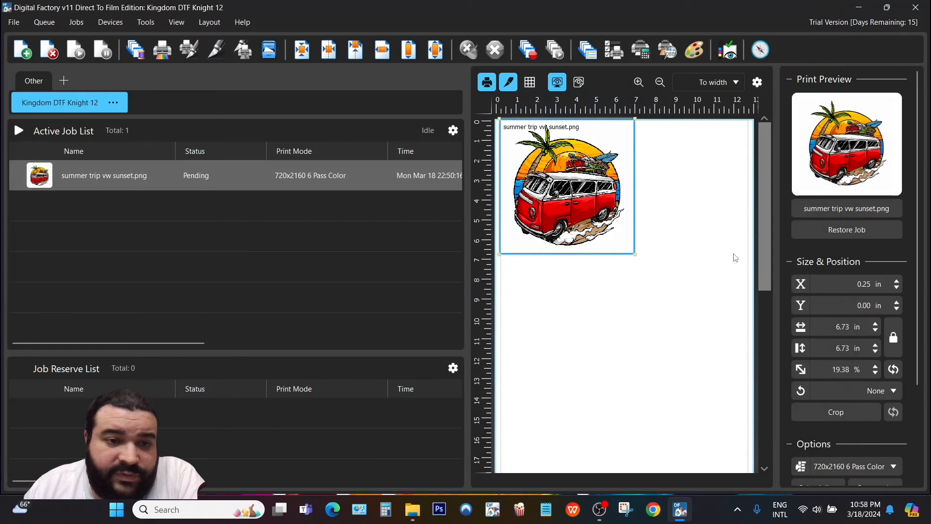